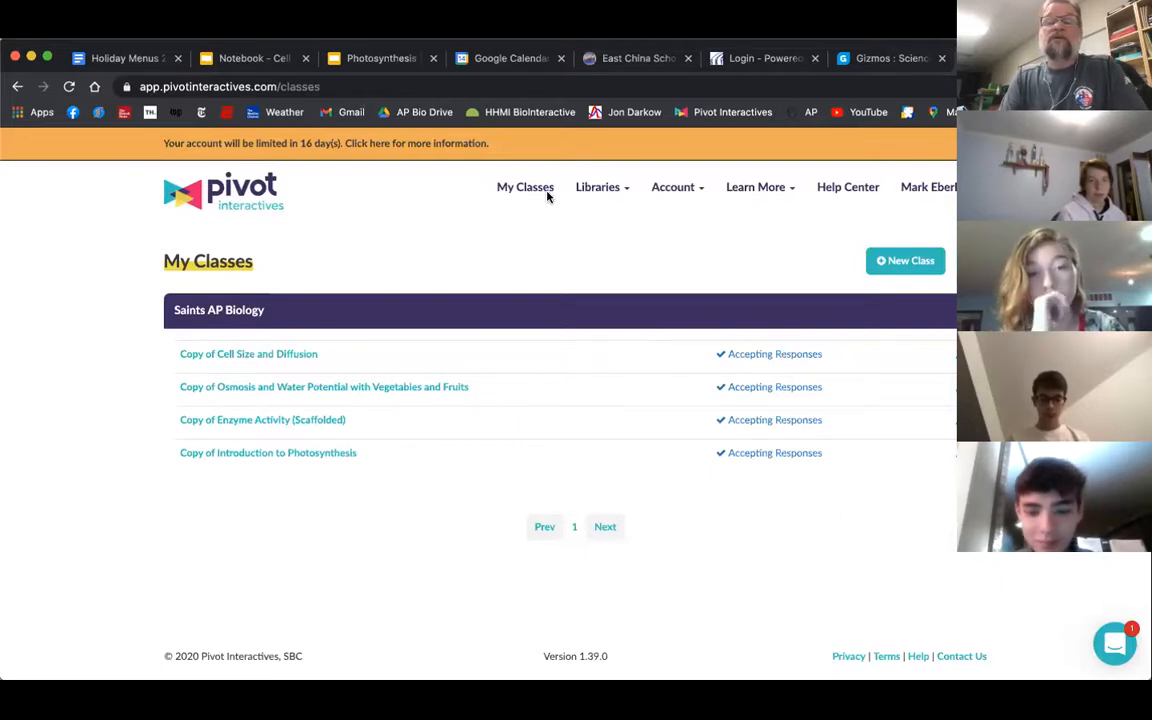
# - Open the preview of the Copy of Introduction to Photosynthesis activity
pyautogui.click(591, 189)
pyautogui.click(546, 228)
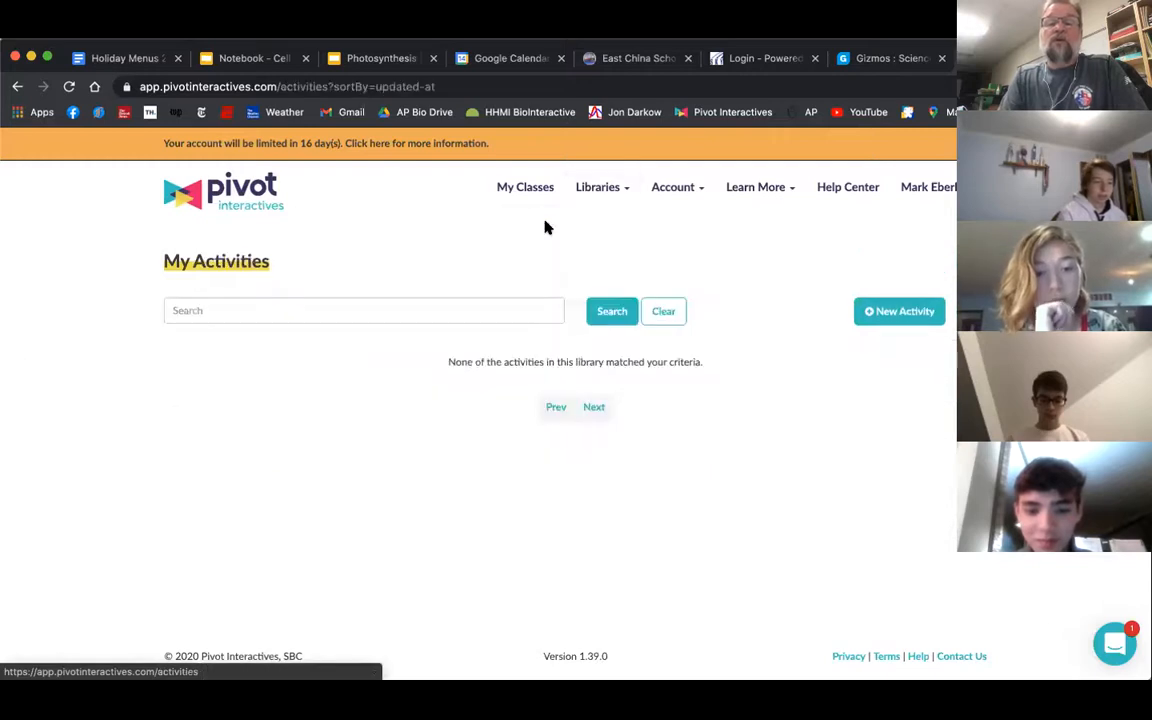
pyautogui.click(591, 187)
pyautogui.click(405, 590)
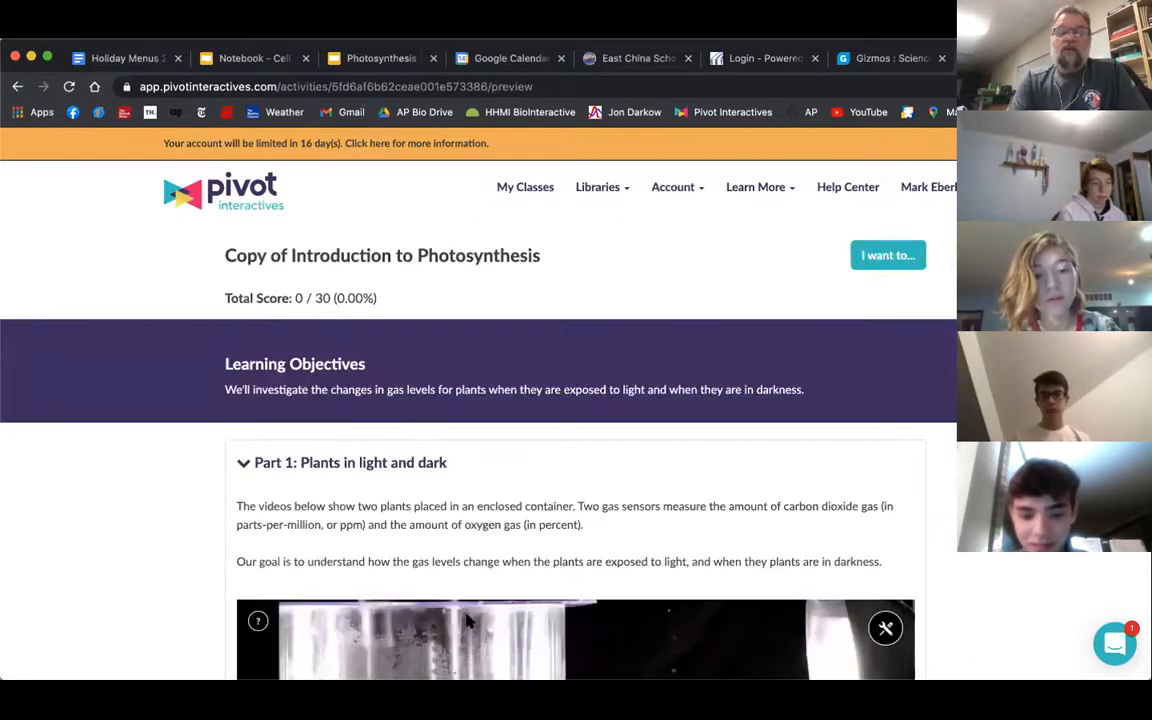
# - Look over the Part 1 plant video and the data-recording instructions beneath it
pyautogui.scroll(-4, 466, 625)
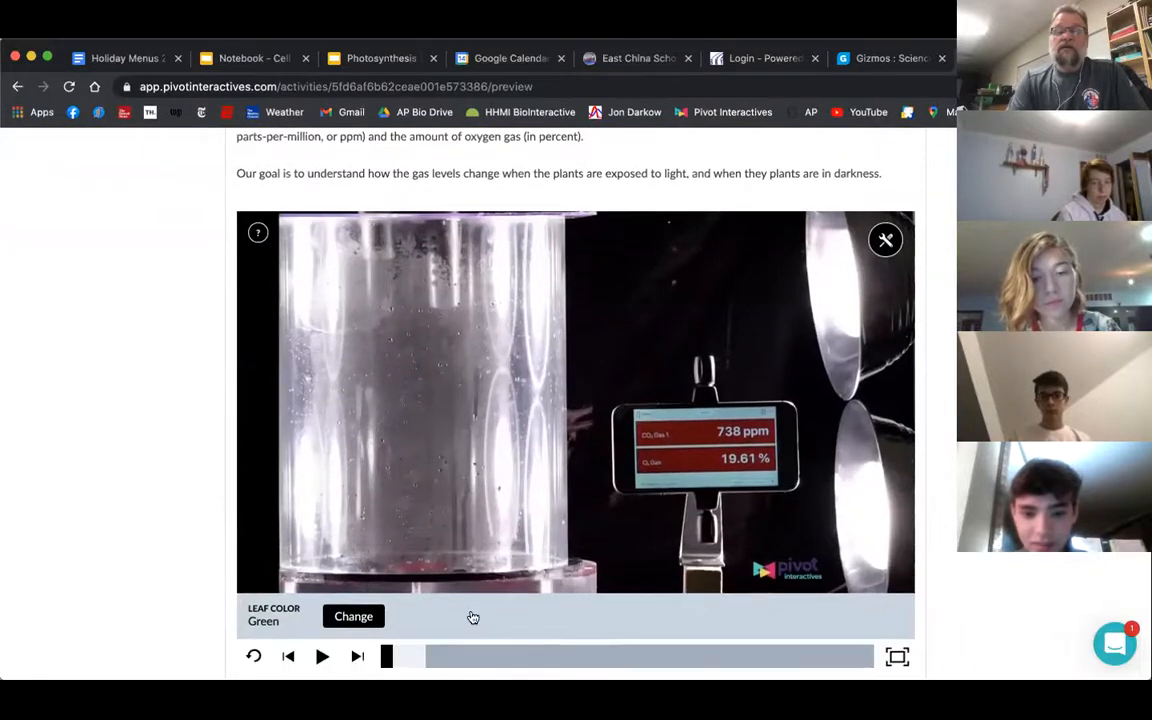
pyautogui.scroll(-3, 470, 612)
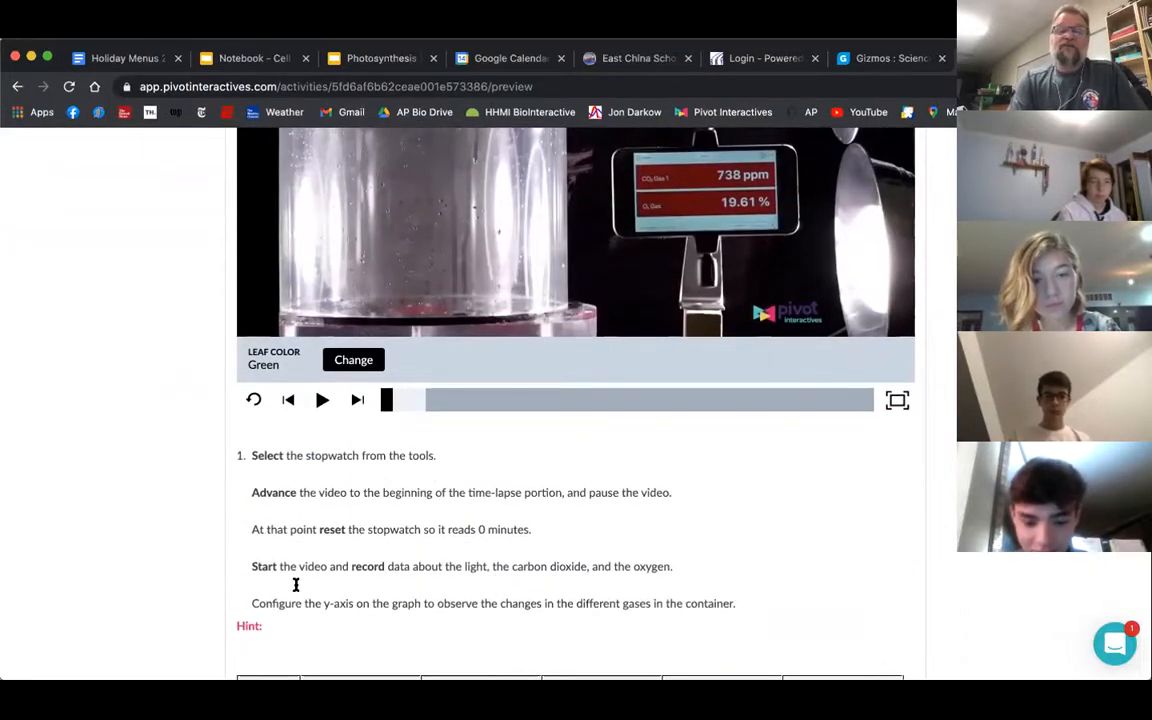
pyautogui.scroll(2, 292, 600)
pyautogui.scroll(1, 293, 607)
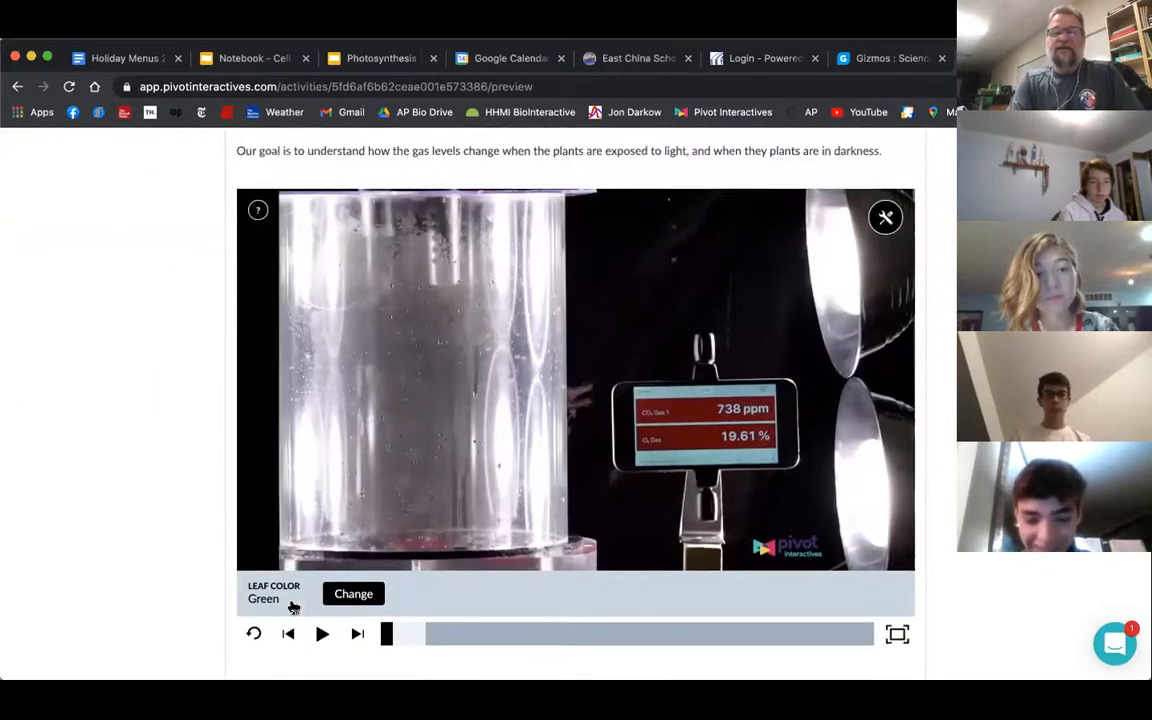
pyautogui.scroll(-1, 293, 607)
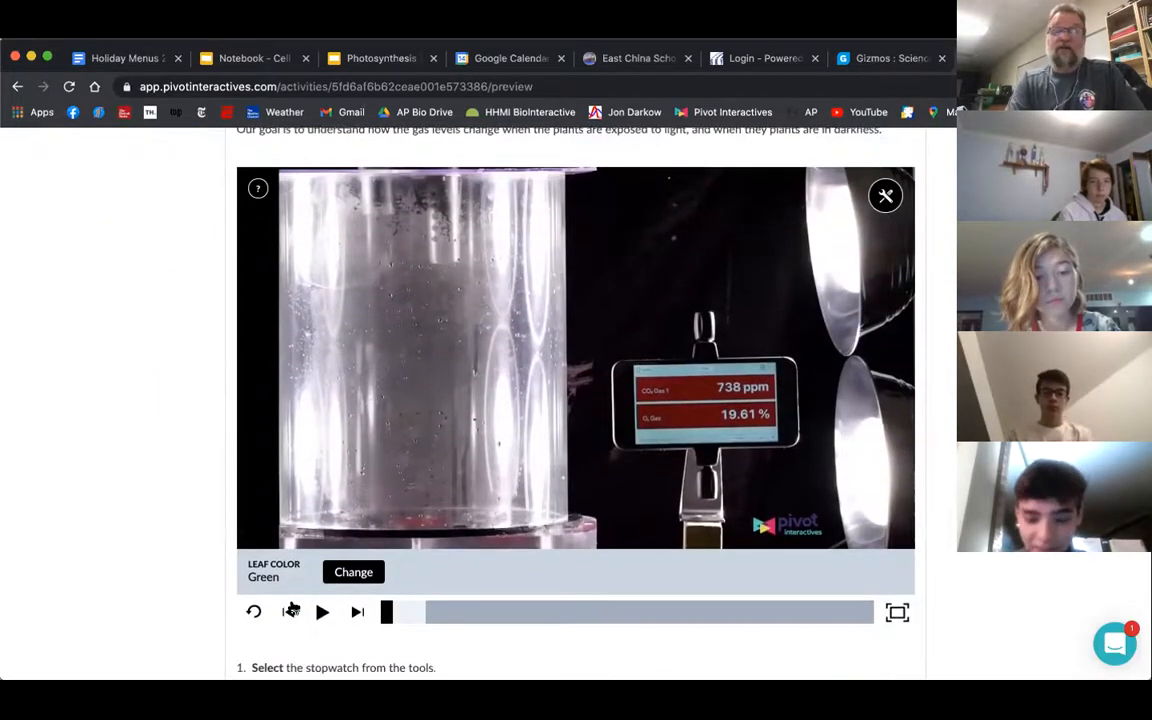
pyautogui.scroll(1, 293, 607)
pyautogui.scroll(1, 293, 607)
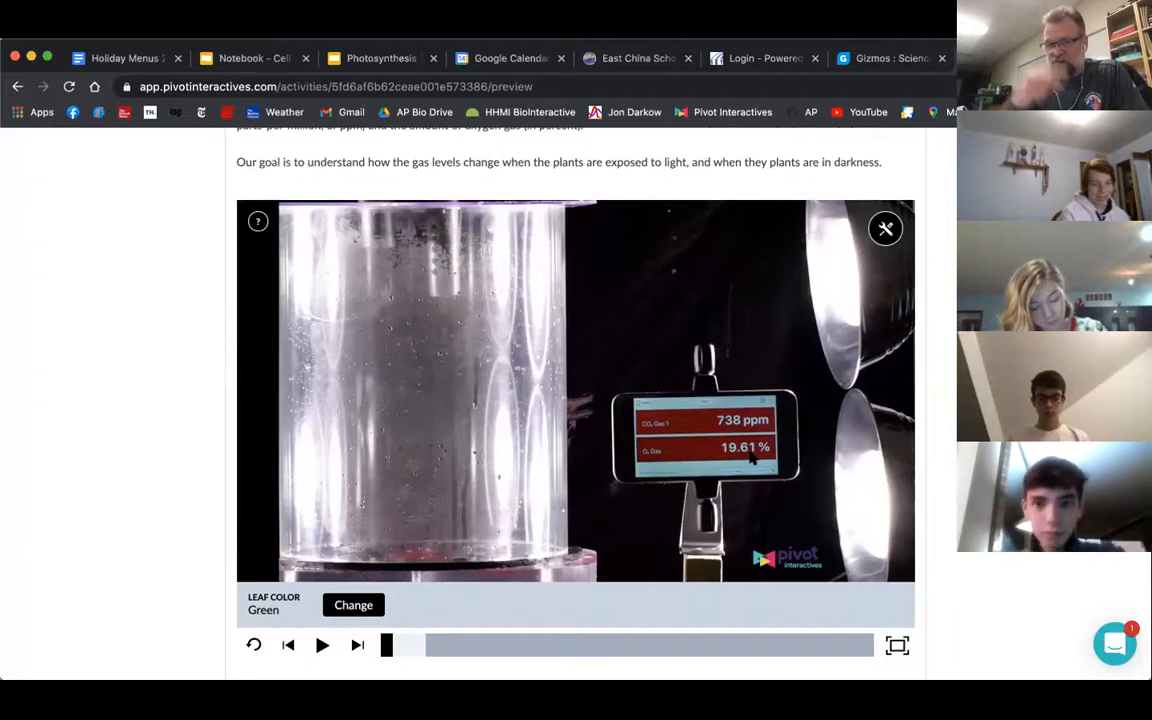
# - Add the stopwatch tool to the plant video and place it above the gas sensor display
pyautogui.click(888, 234)
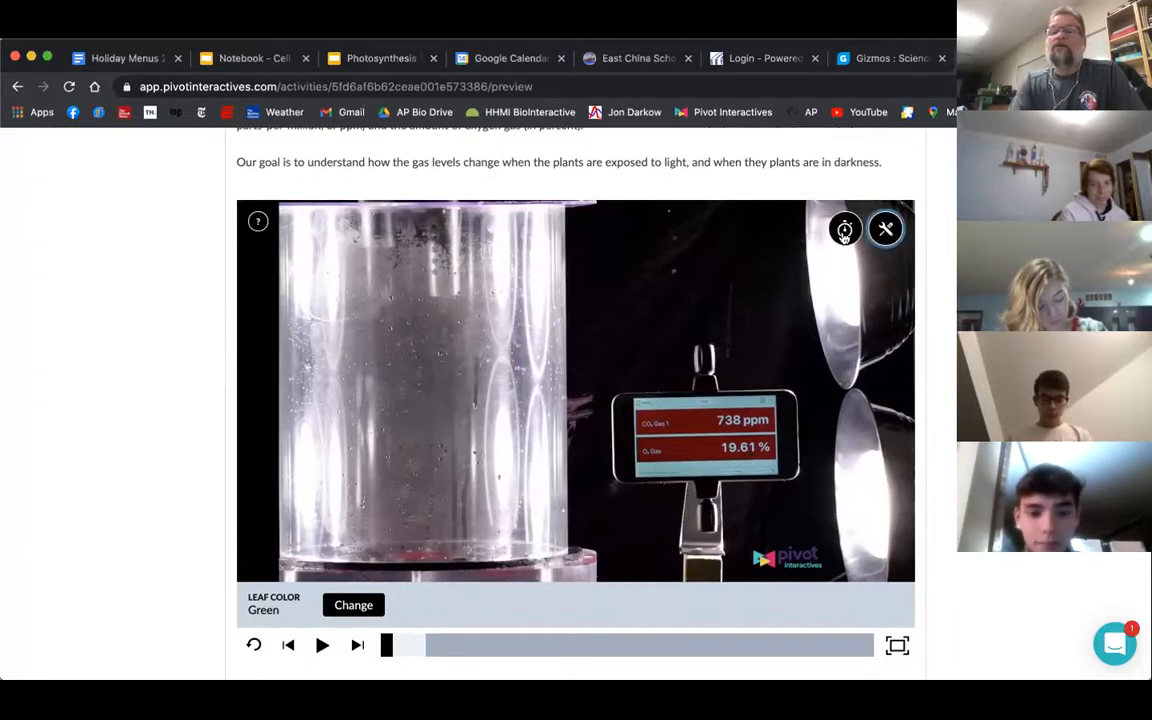
pyautogui.click(844, 232)
pyautogui.moveTo(724, 390); pyautogui.dragTo(678, 286)
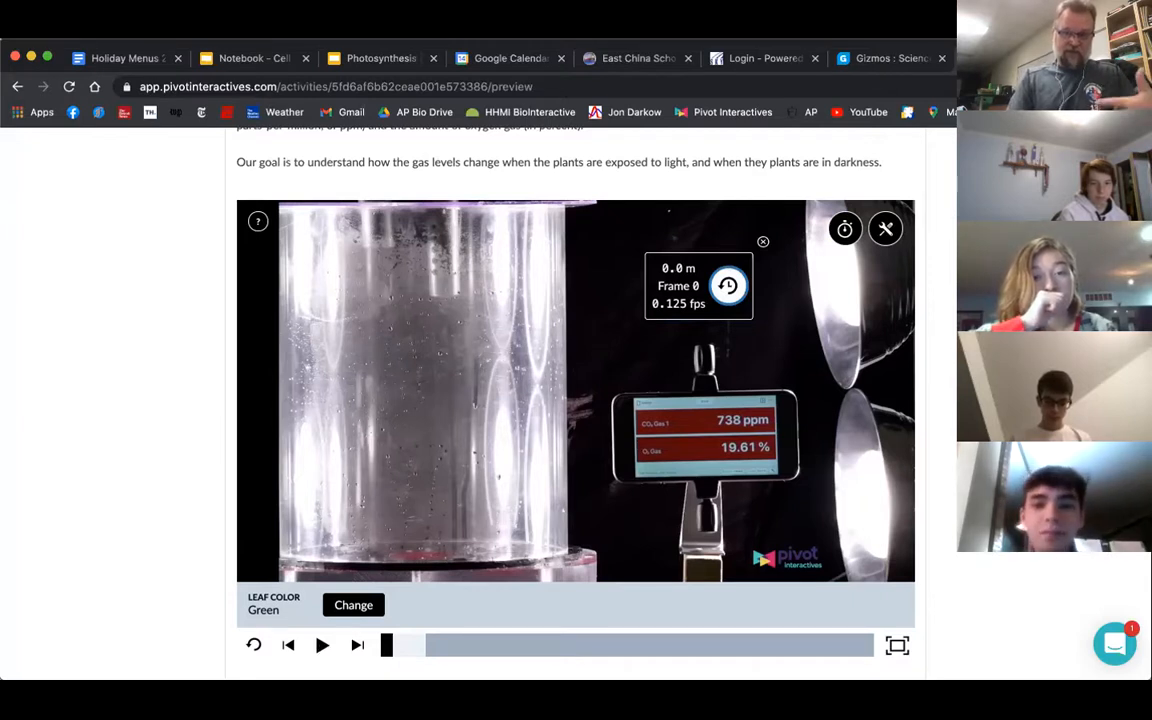
# - Play the green-leaf video up to the start of the time-lapse portion, pause it, and reset the stopwatch to 0 minutes
pyautogui.click(321, 645)
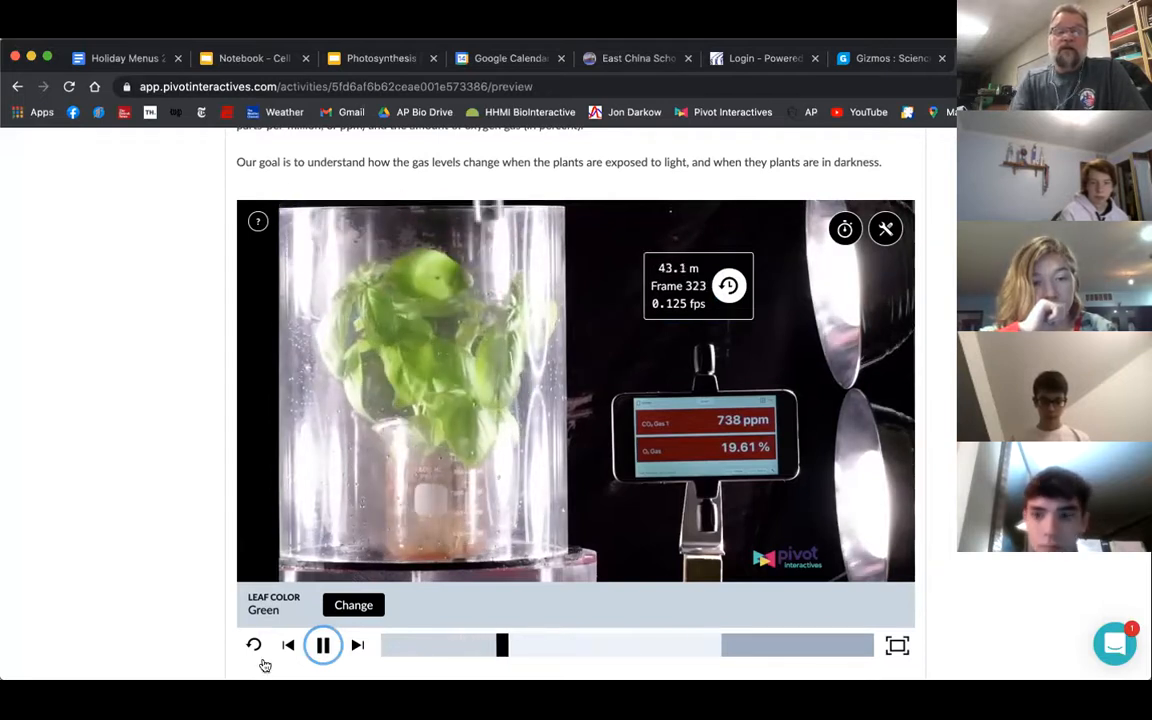
pyautogui.click(322, 645)
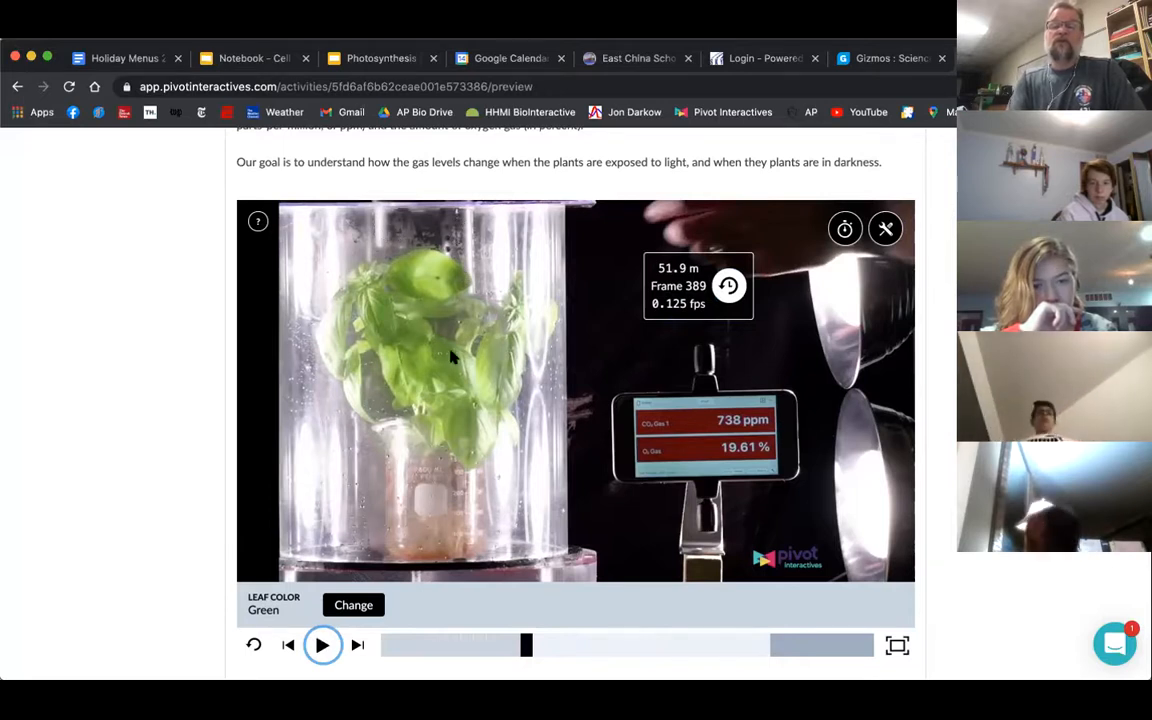
pyautogui.click(730, 287)
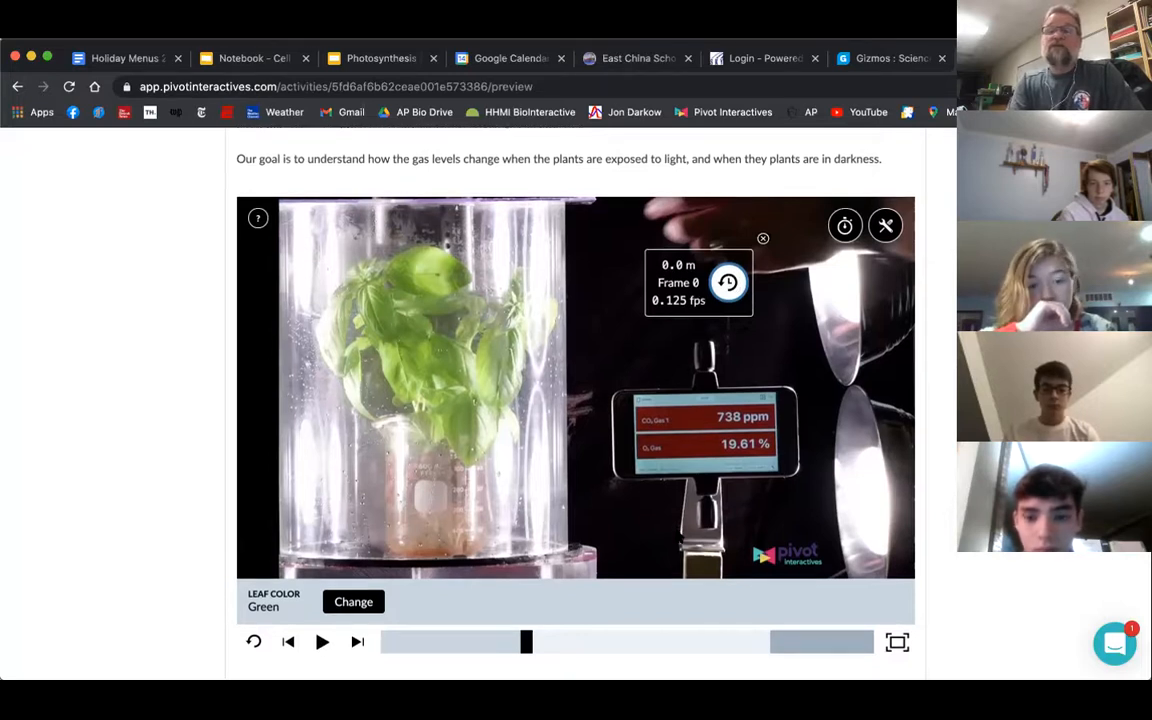
# - Record the sensor readings in the 0-minute row: CO2 level 738 ppm and O2 level 19.61 %
pyautogui.scroll(-1, 575, 380)
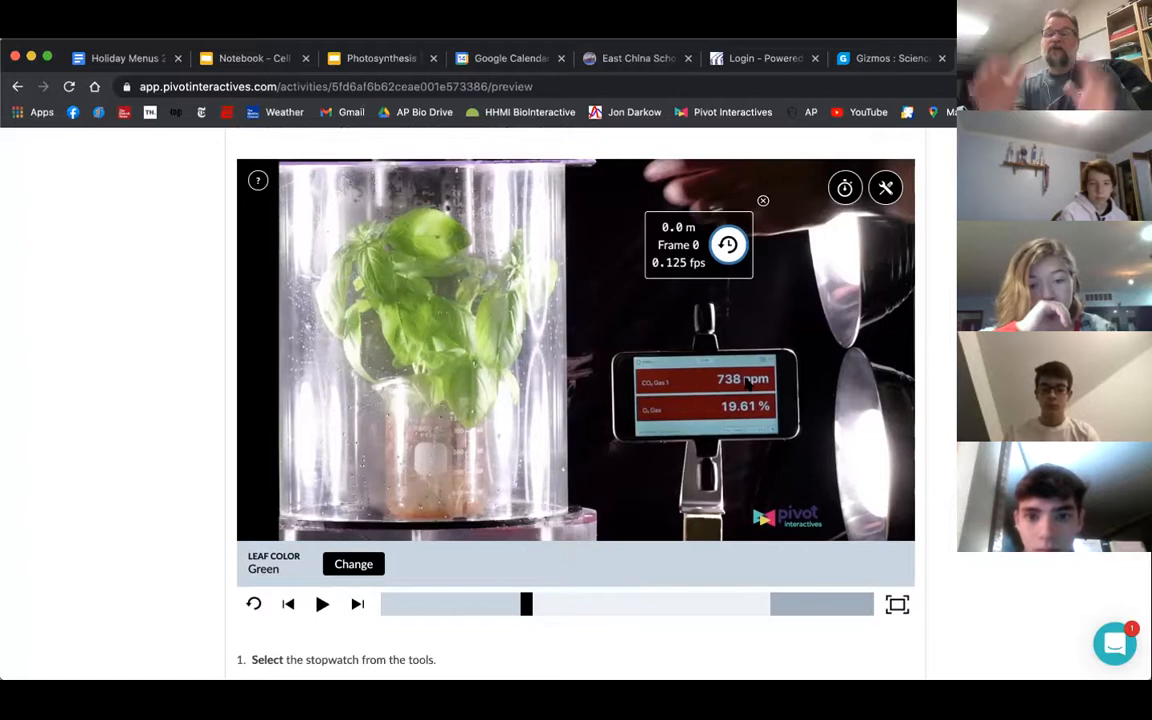
pyautogui.scroll(-5, 745, 380)
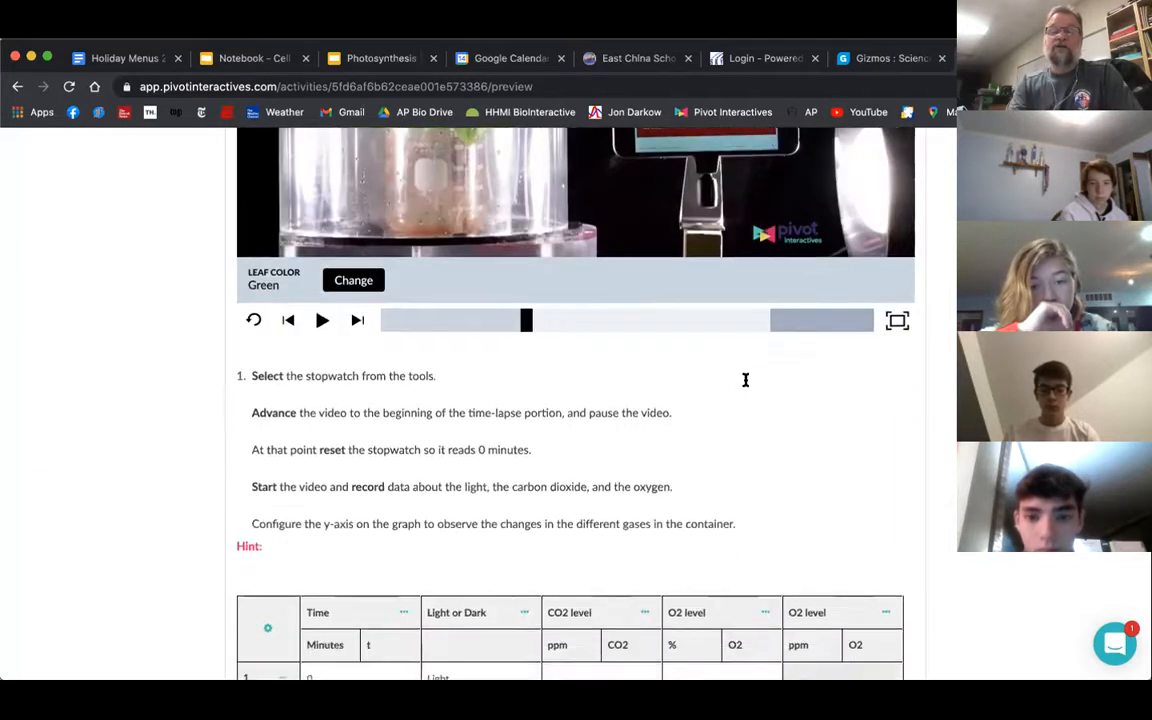
pyautogui.scroll(4, 745, 380)
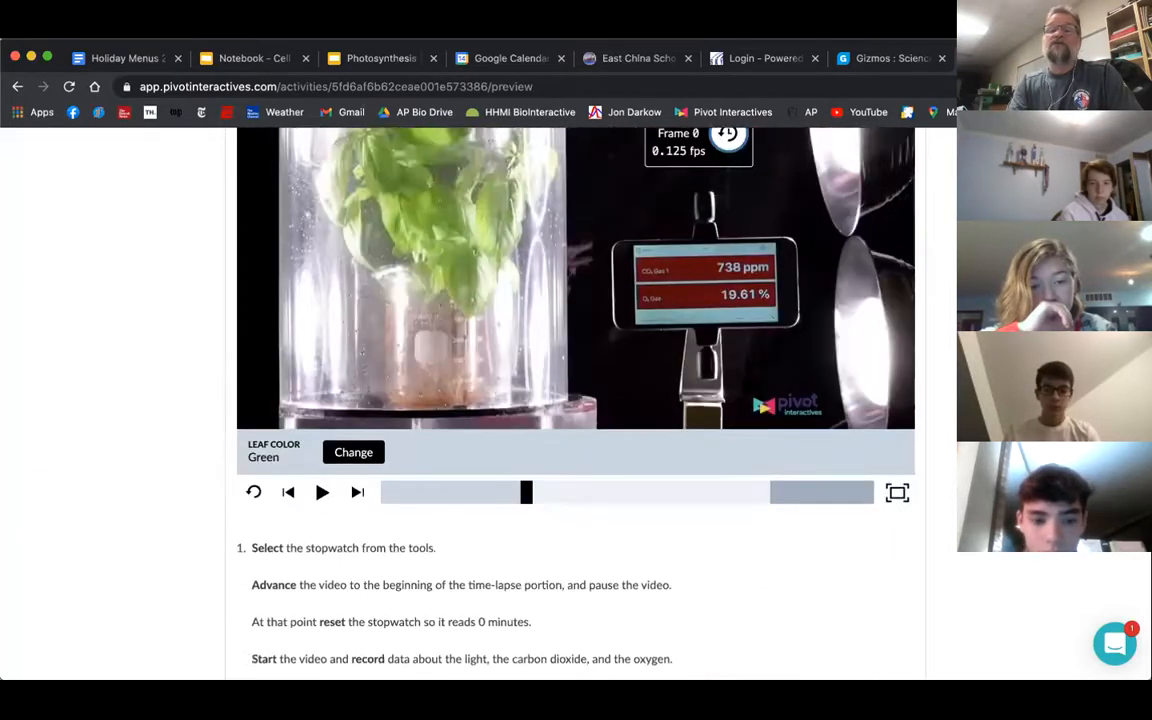
pyautogui.scroll(1, 575, 400)
pyautogui.scroll(-8, 738, 391)
pyautogui.click(625, 476)
pyautogui.write('738')
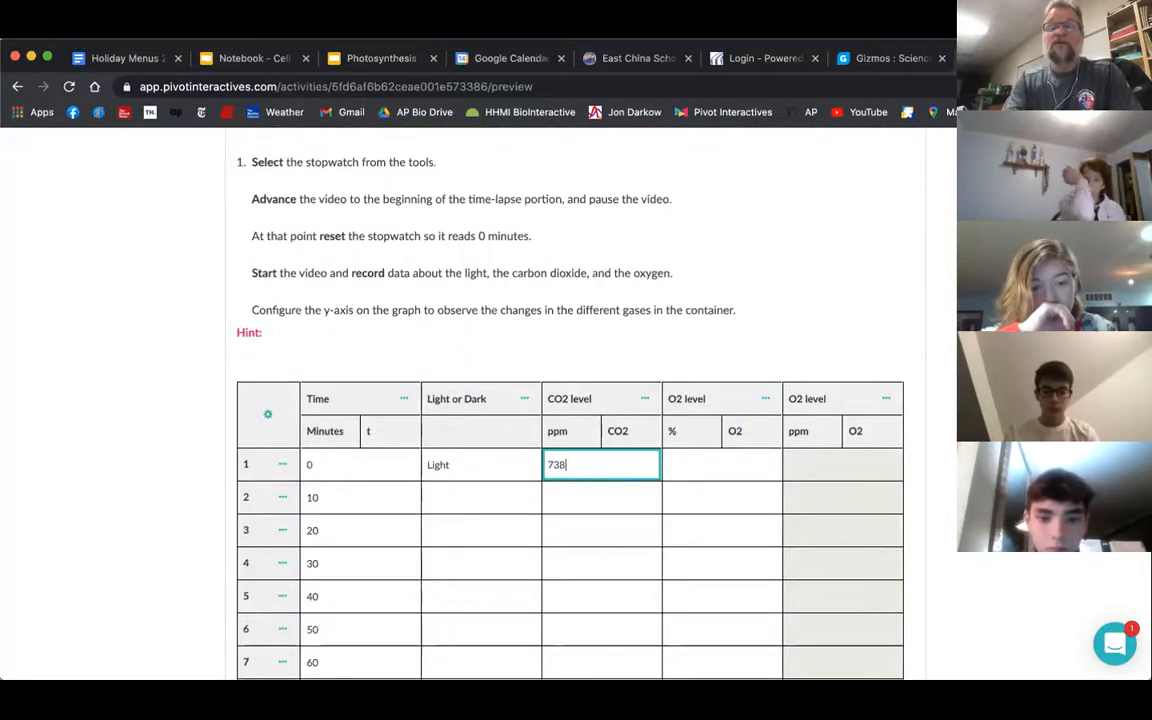
pyautogui.click(752, 469)
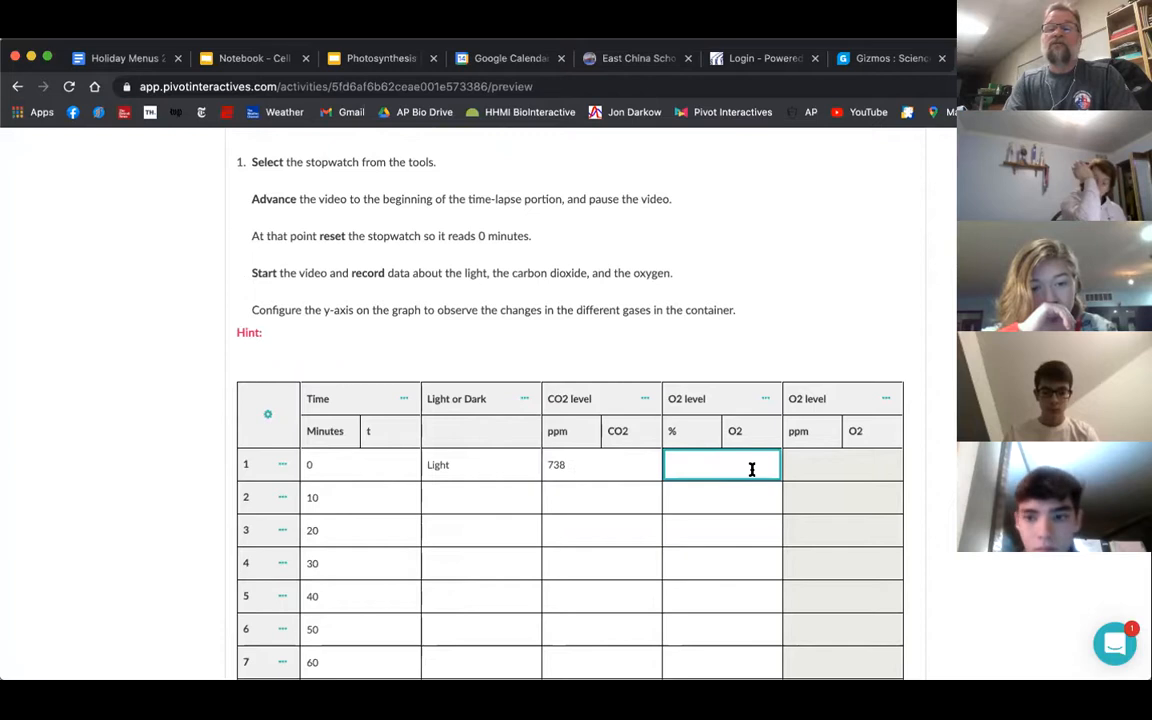
pyautogui.scroll(4, 738, 321)
pyautogui.scroll(2, 738, 326)
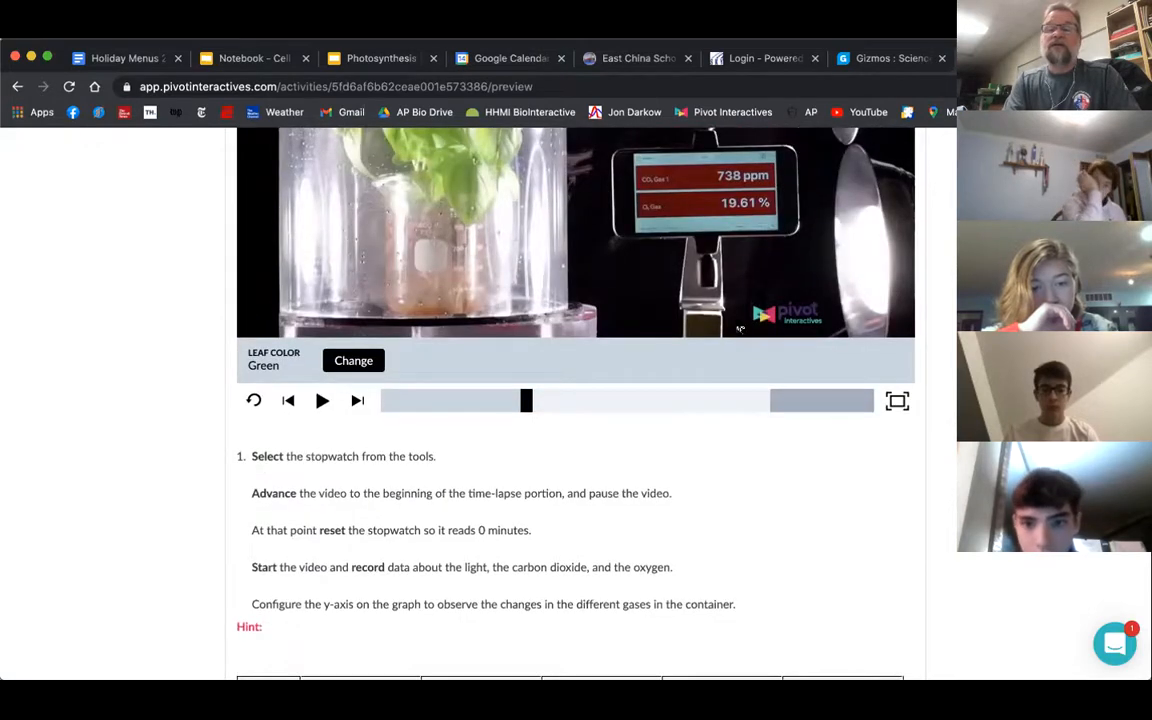
pyautogui.scroll(-4, 738, 321)
pyautogui.write('19.61')
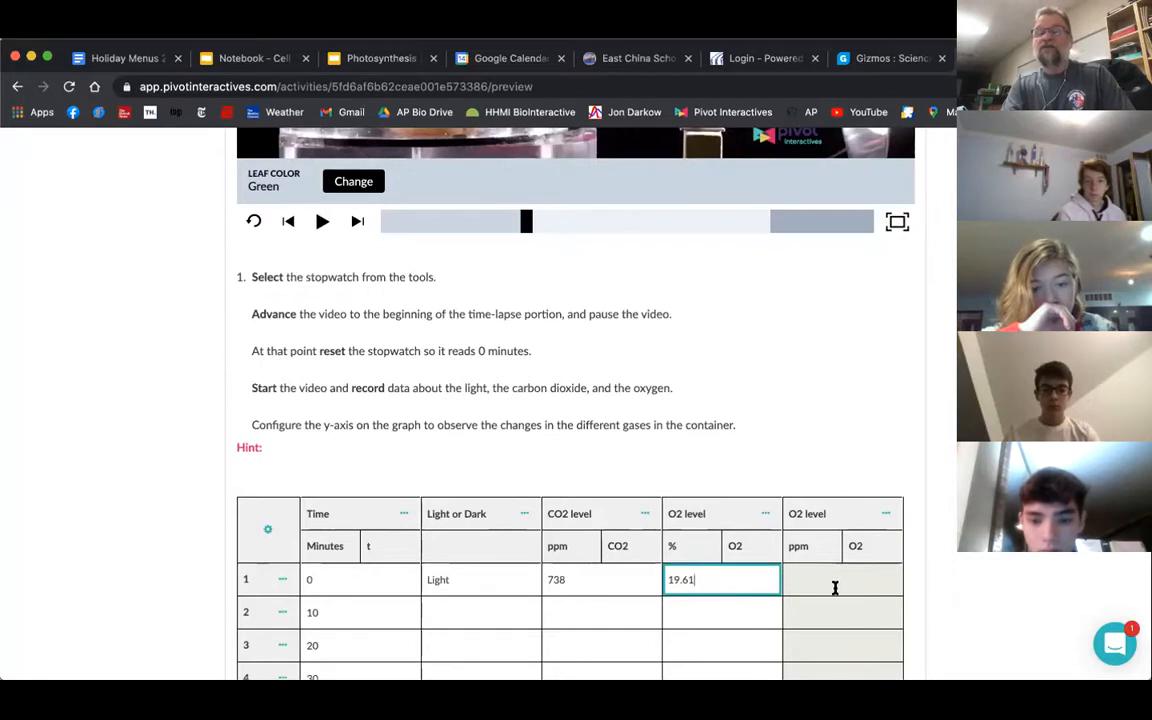
pyautogui.click(391, 611)
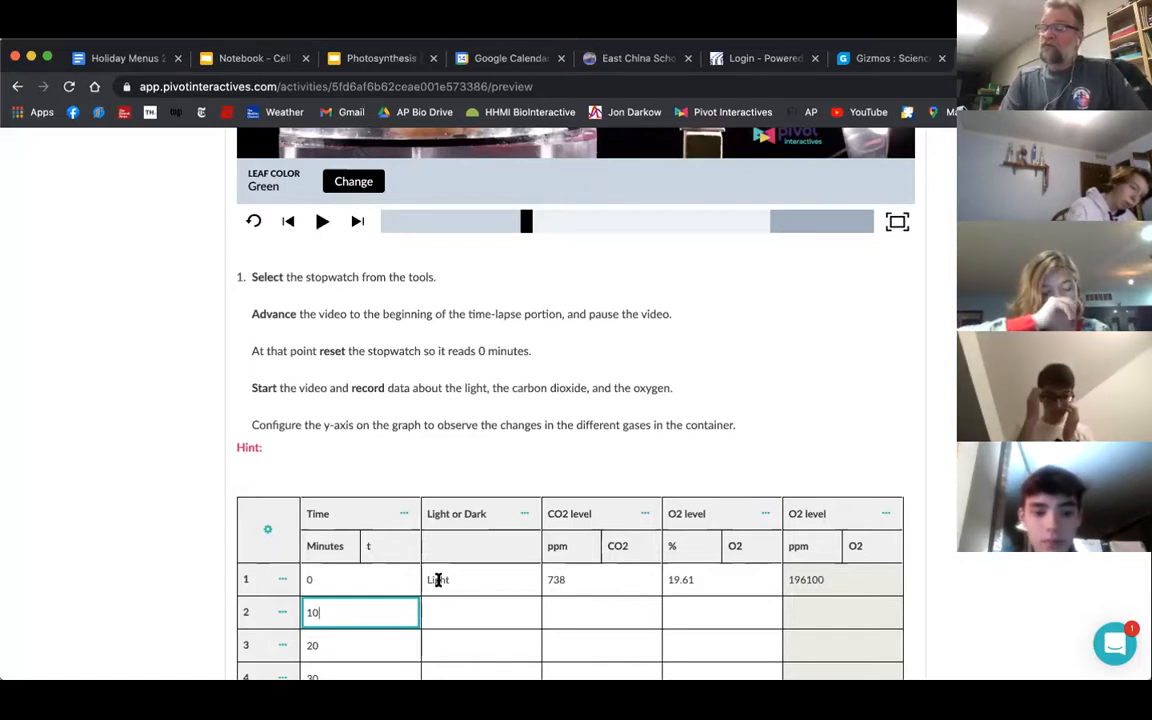
pyautogui.click(460, 611)
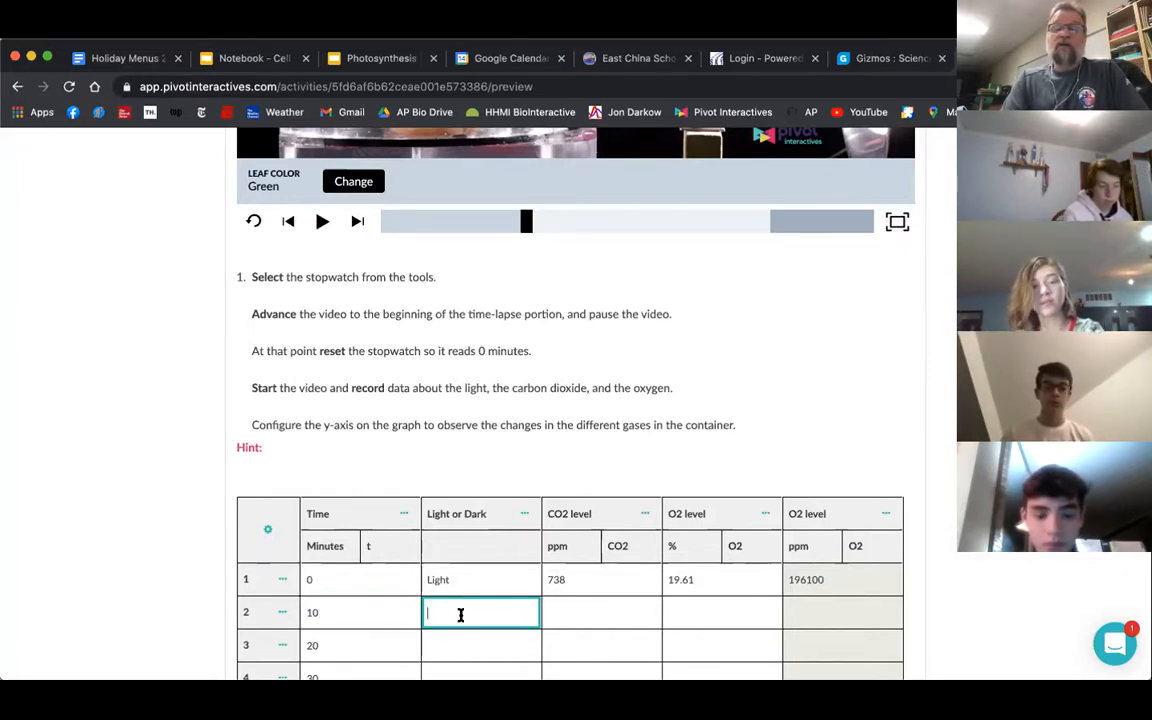
pyautogui.scroll(3, 504, 579)
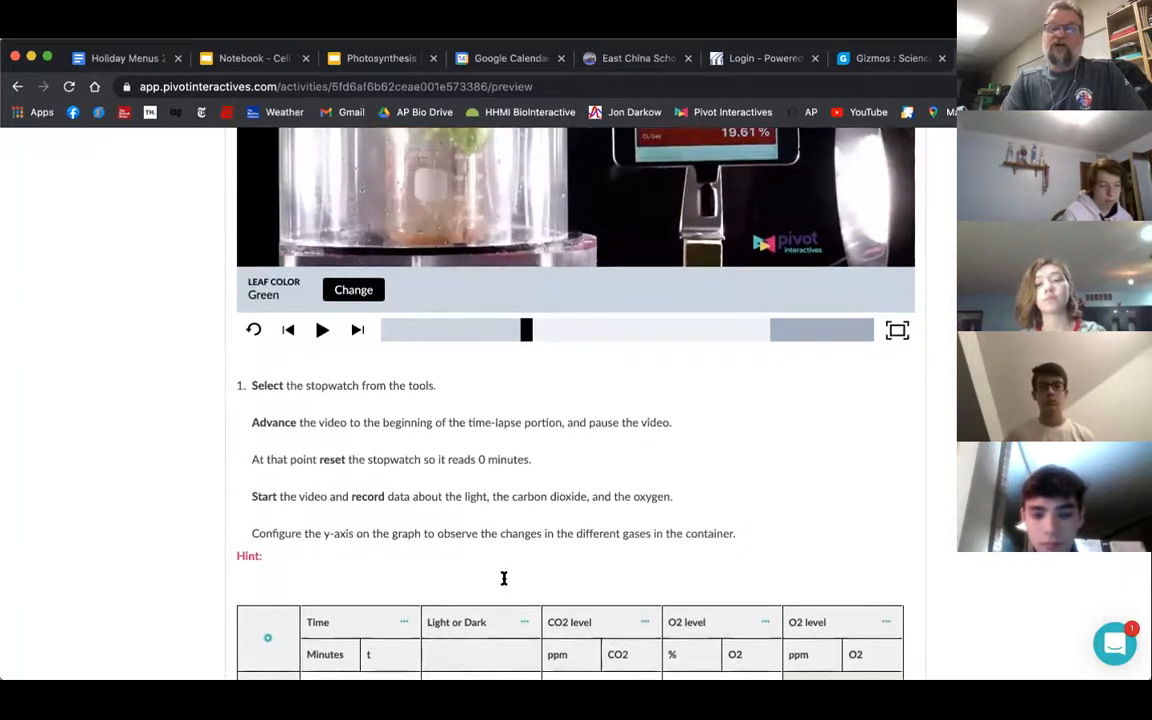
pyautogui.scroll(-2, 504, 579)
pyautogui.scroll(-2, 504, 581)
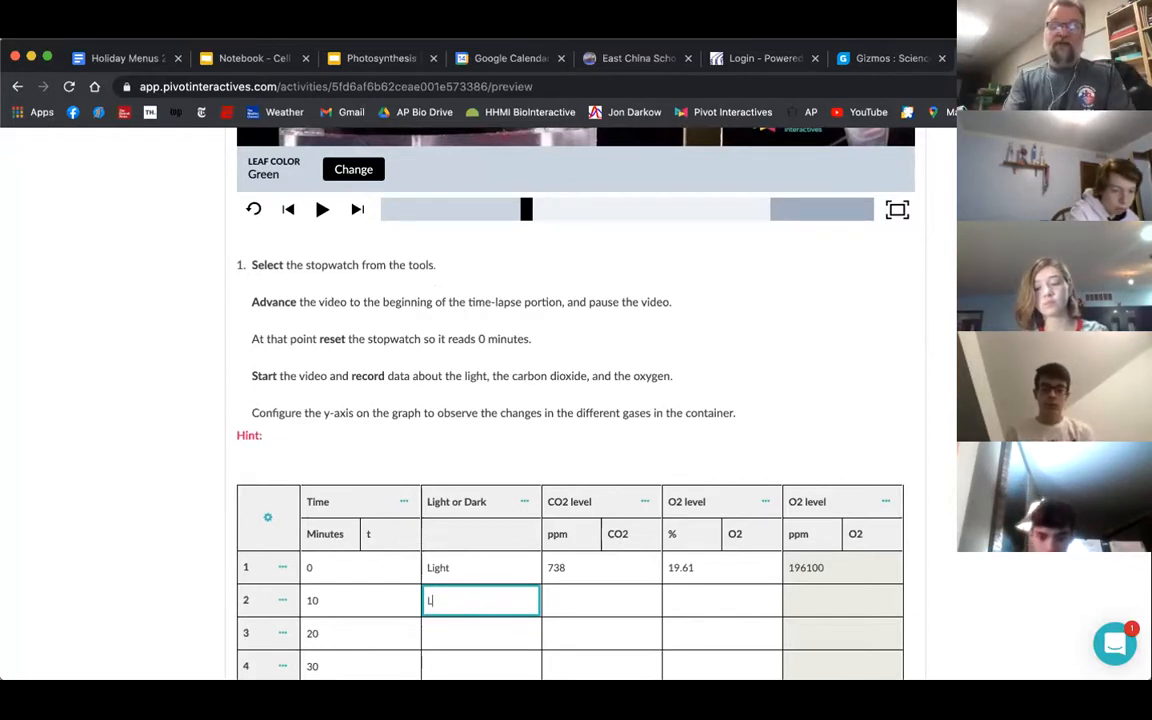
pyautogui.click(444, 627)
pyautogui.write('Dark')
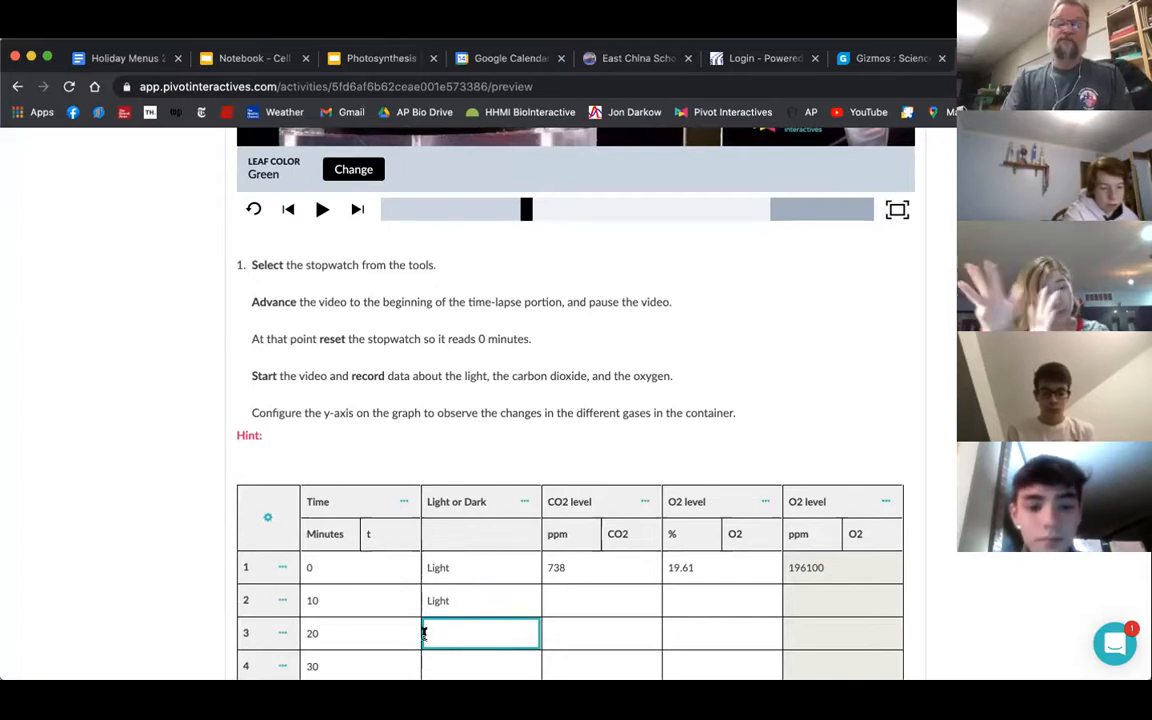
pyautogui.click(429, 600)
pyautogui.press('BackSpace')
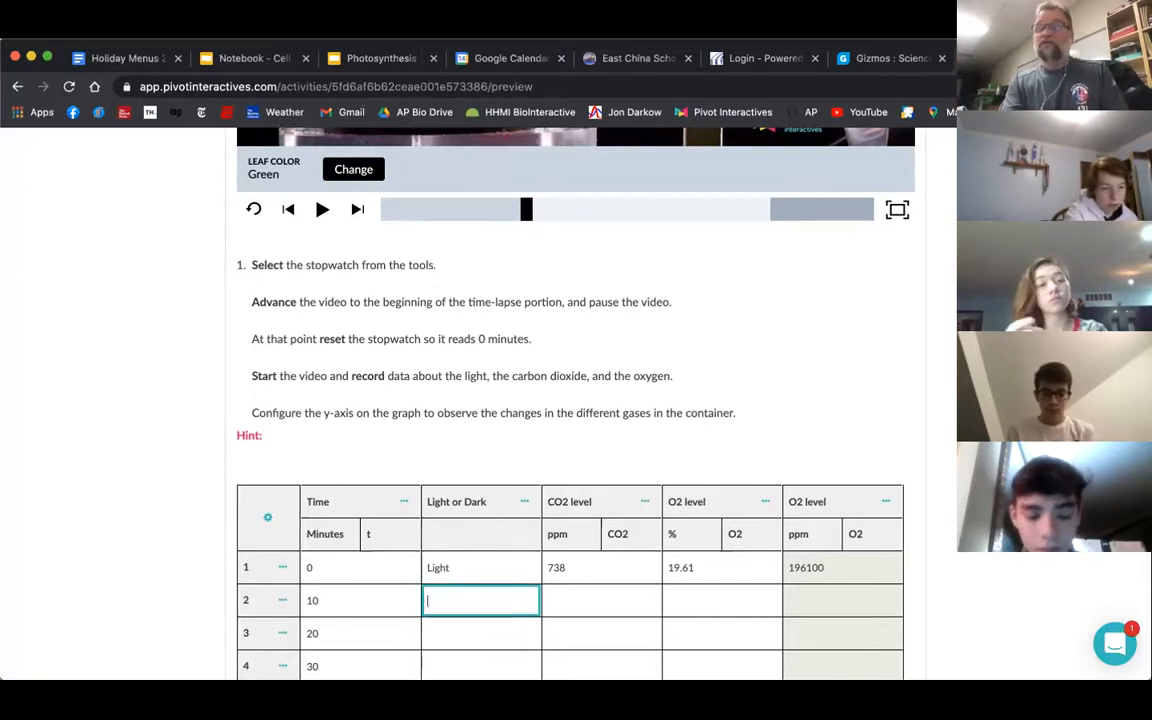
# - Advance the plant video to about 10 minutes on the stopwatch (10.1 m) and leave it paused there
pyautogui.scroll(7, 533, 553)
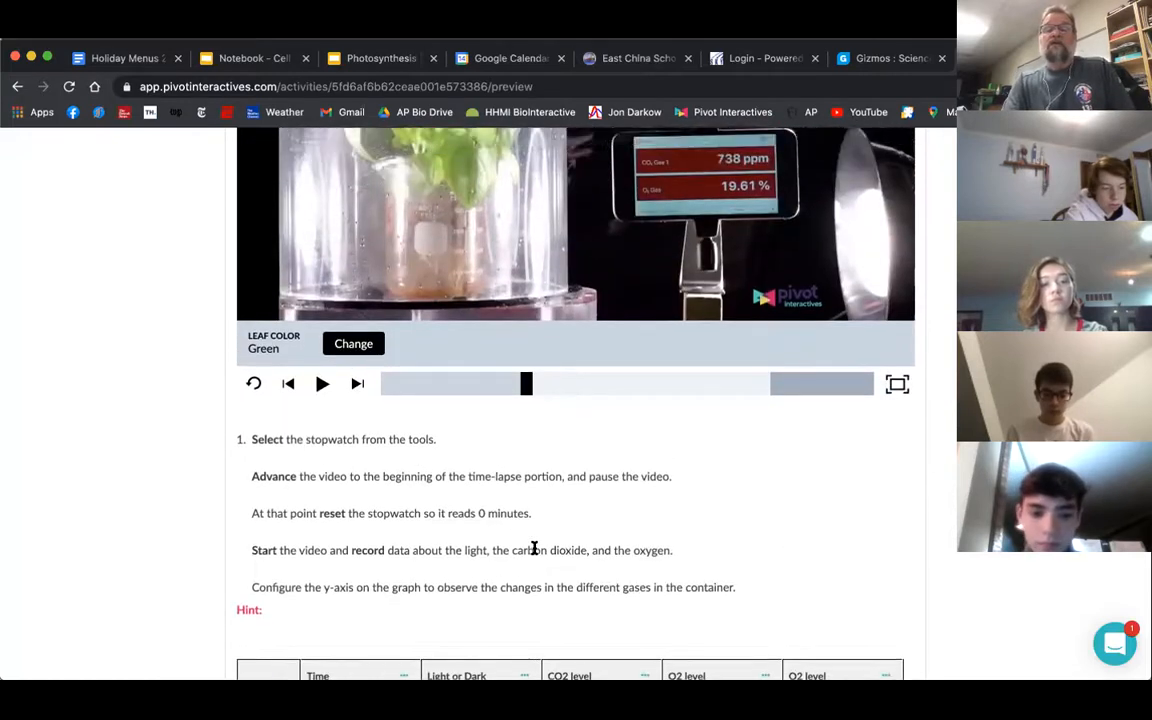
pyautogui.scroll(2, 535, 554)
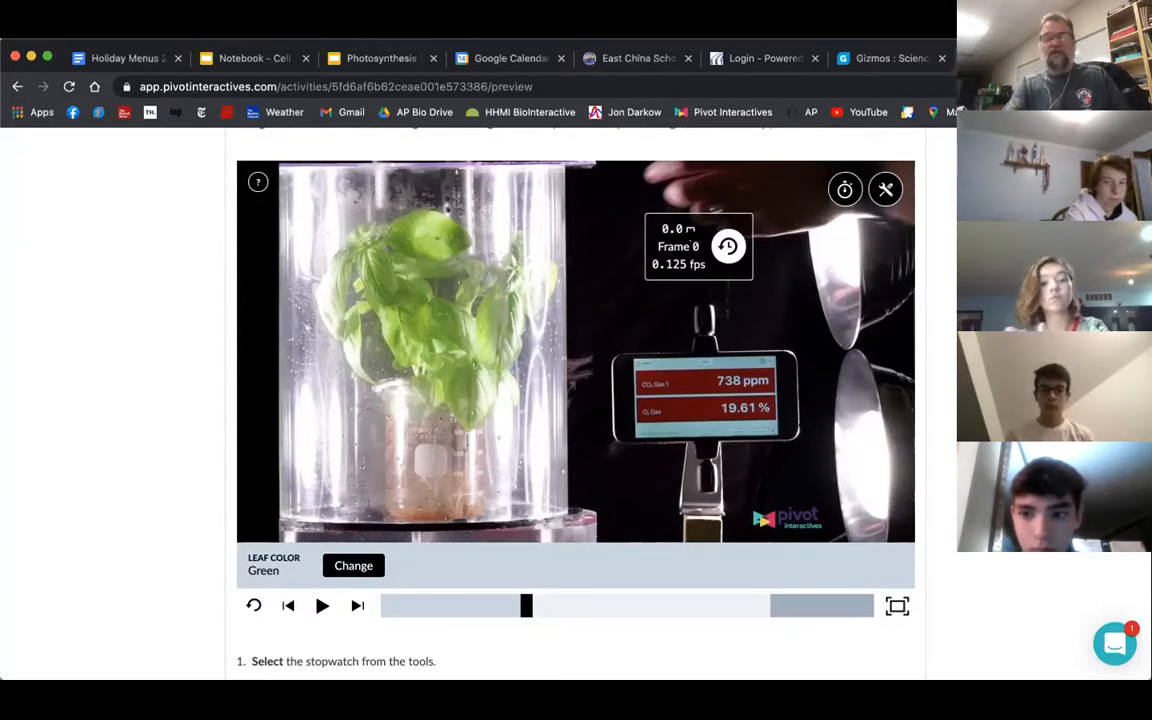
pyautogui.click(321, 607)
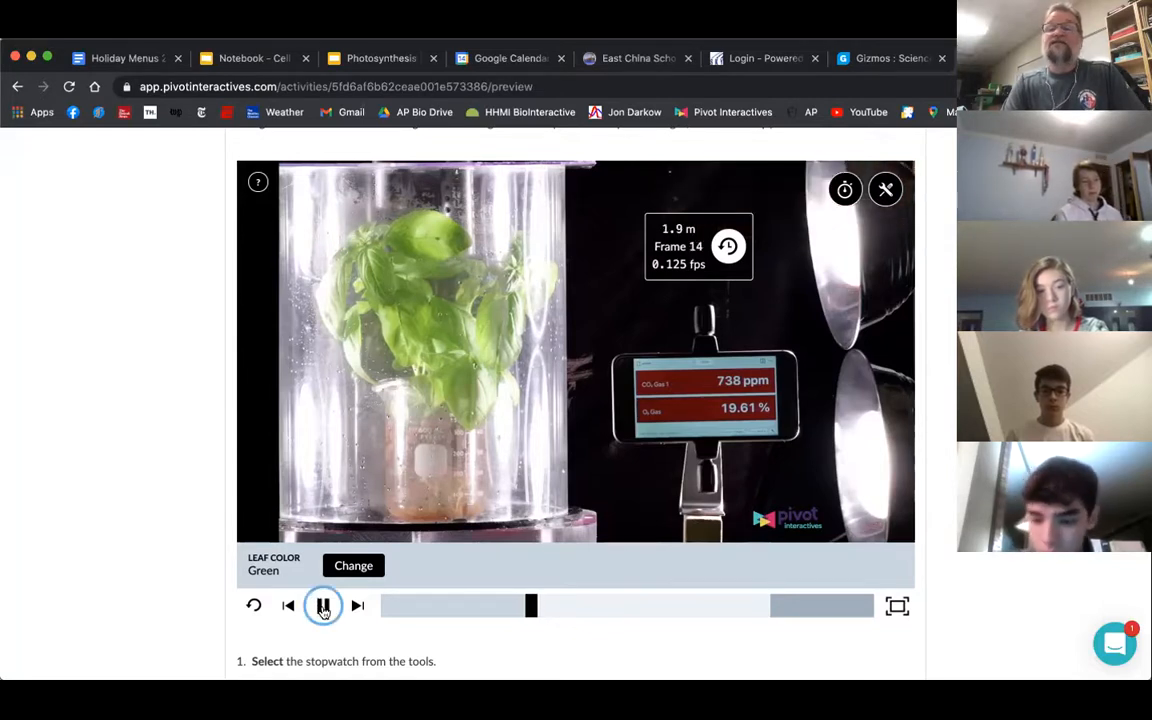
pyautogui.click(322, 607)
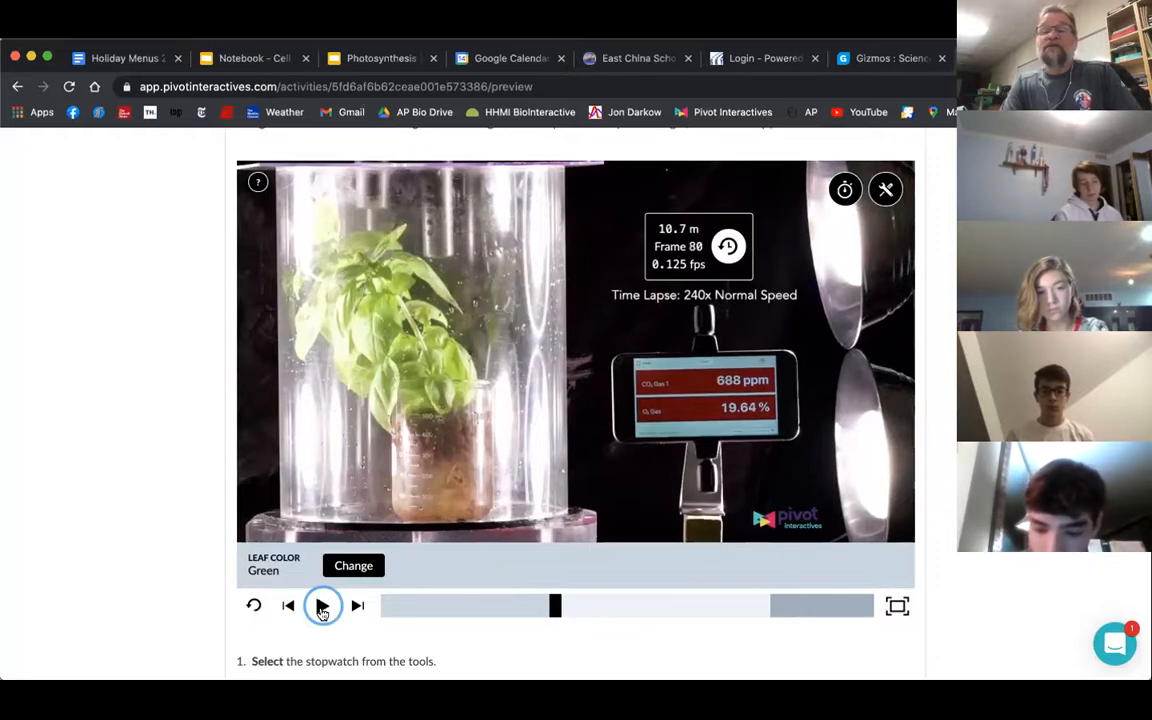
pyautogui.click(557, 612)
pyautogui.moveTo(557, 612); pyautogui.dragTo(553, 612)
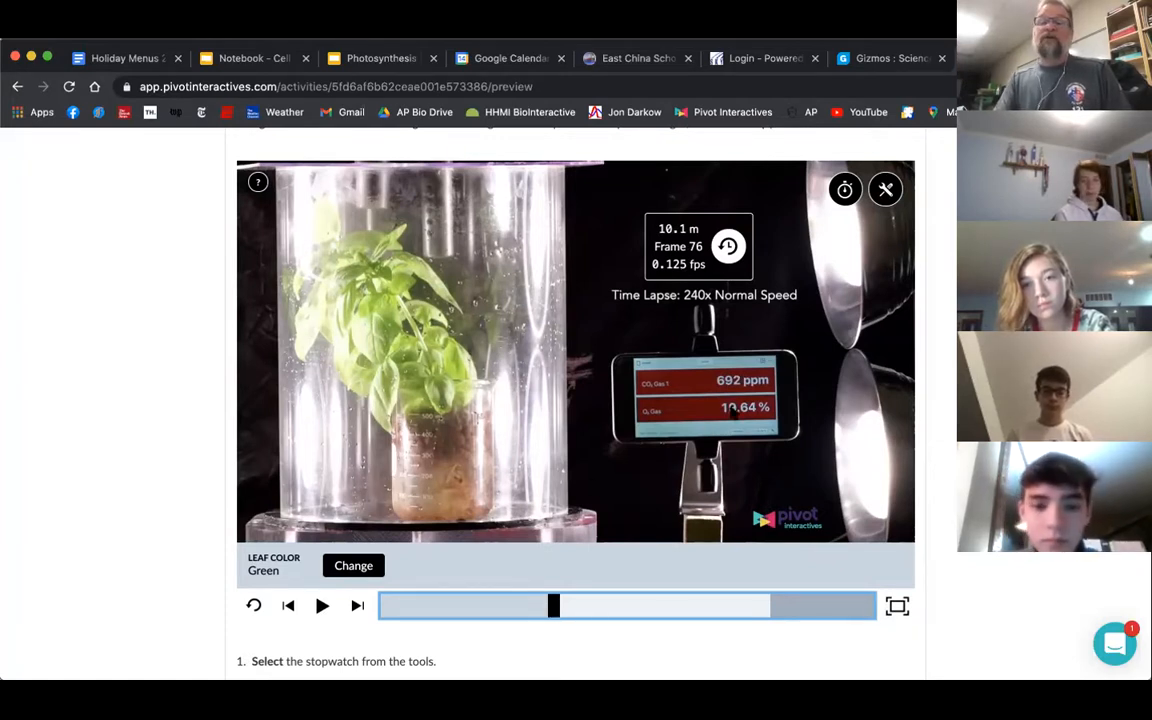
# - Fill in the 10-minute row with CO2 level 692 ppm, O2 level 19.64 % and the condition Light
pyautogui.scroll(-5, 751, 414)
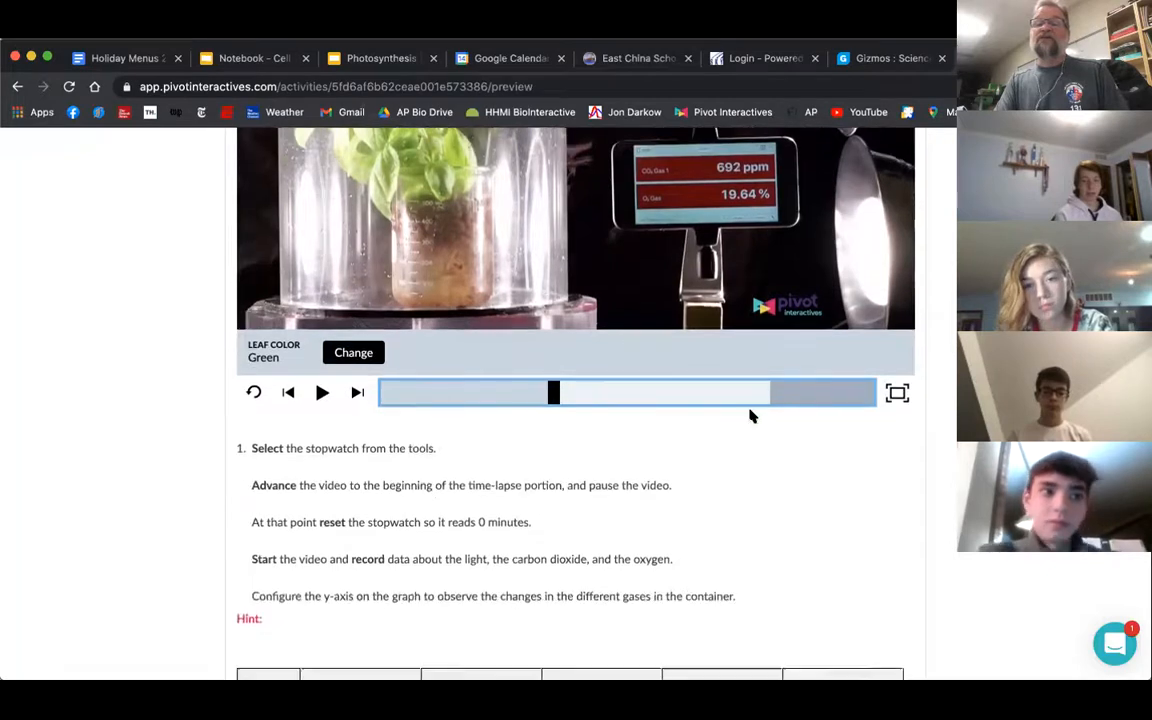
pyautogui.click(620, 540)
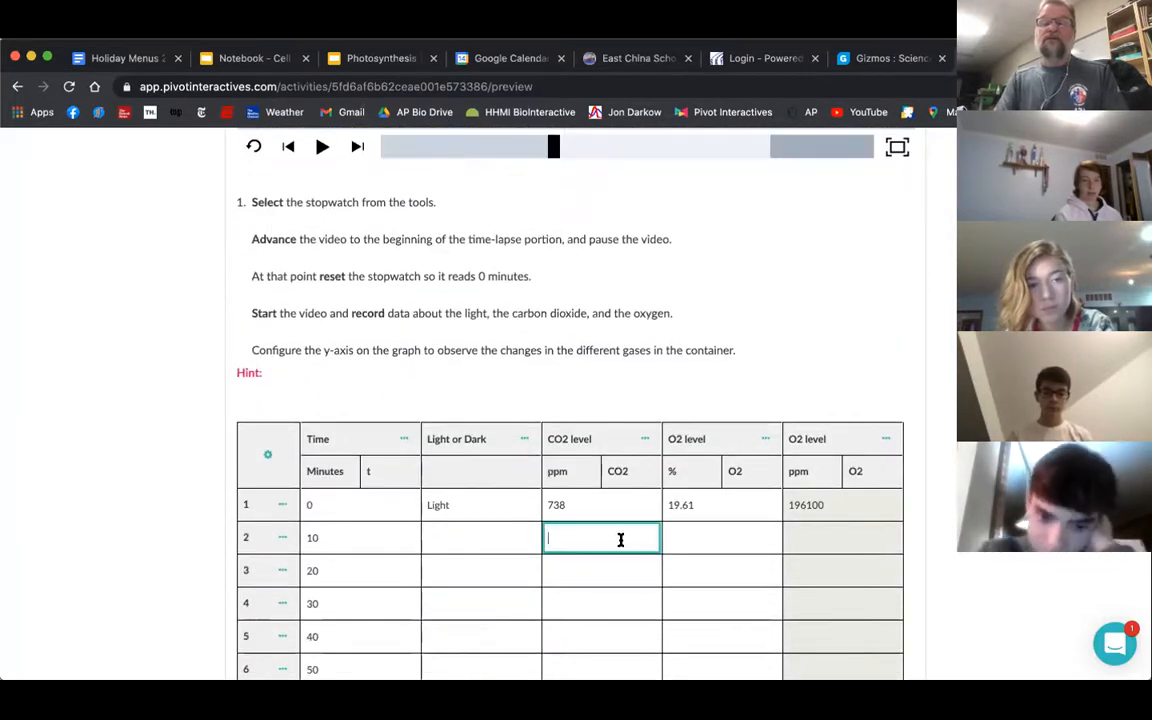
pyautogui.write('9')
pyautogui.press('BackSpace')
pyautogui.write('692')
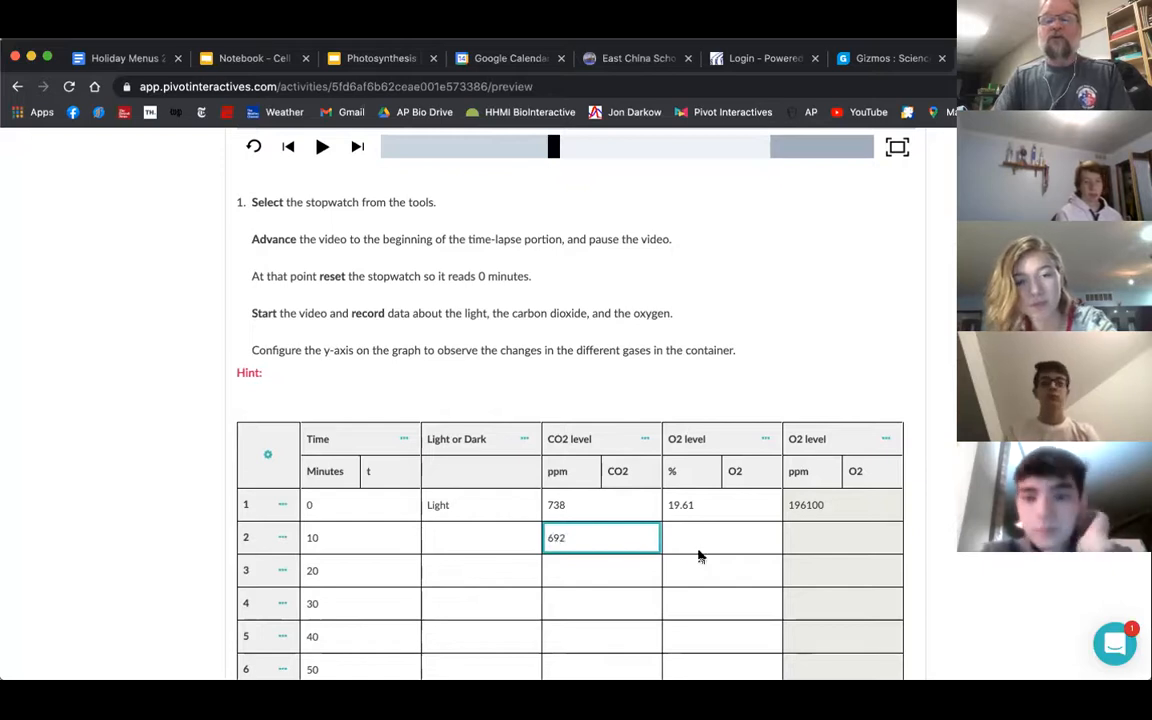
pyautogui.press('Tab')
pyautogui.write('19.64')
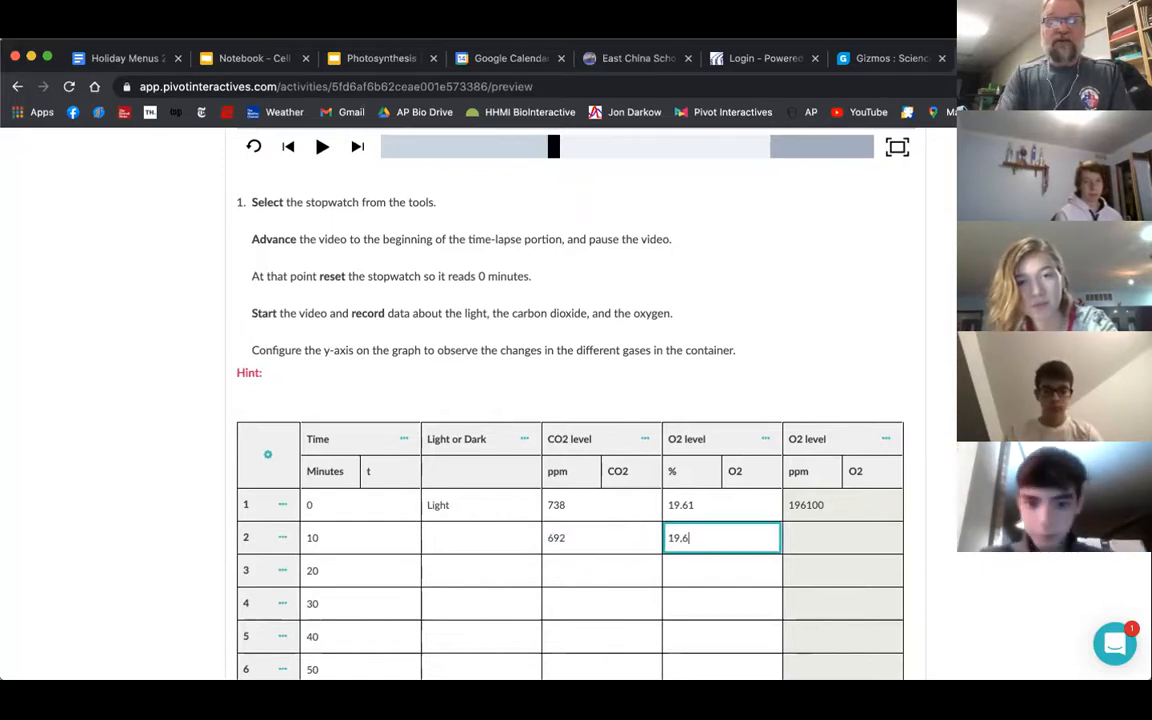
pyautogui.click(505, 543)
pyautogui.write('Light')
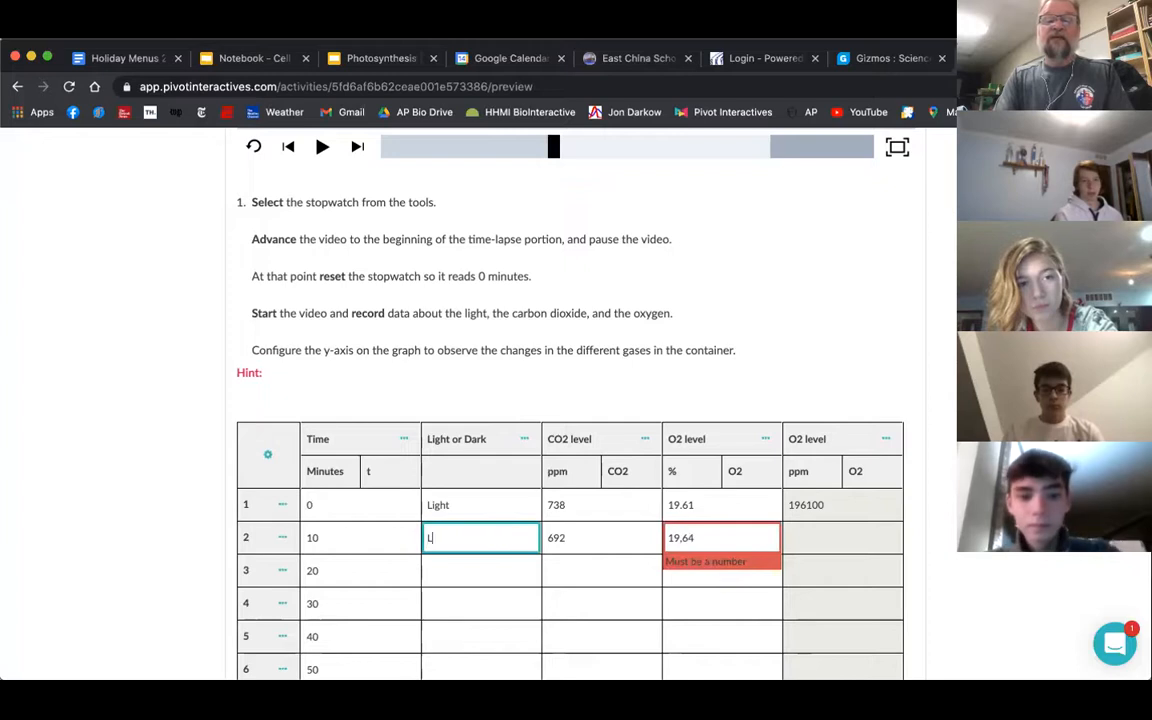
# - Correct the O2 level in the 10-minute row to 19.64 %, using a decimal point
pyautogui.click(463, 570)
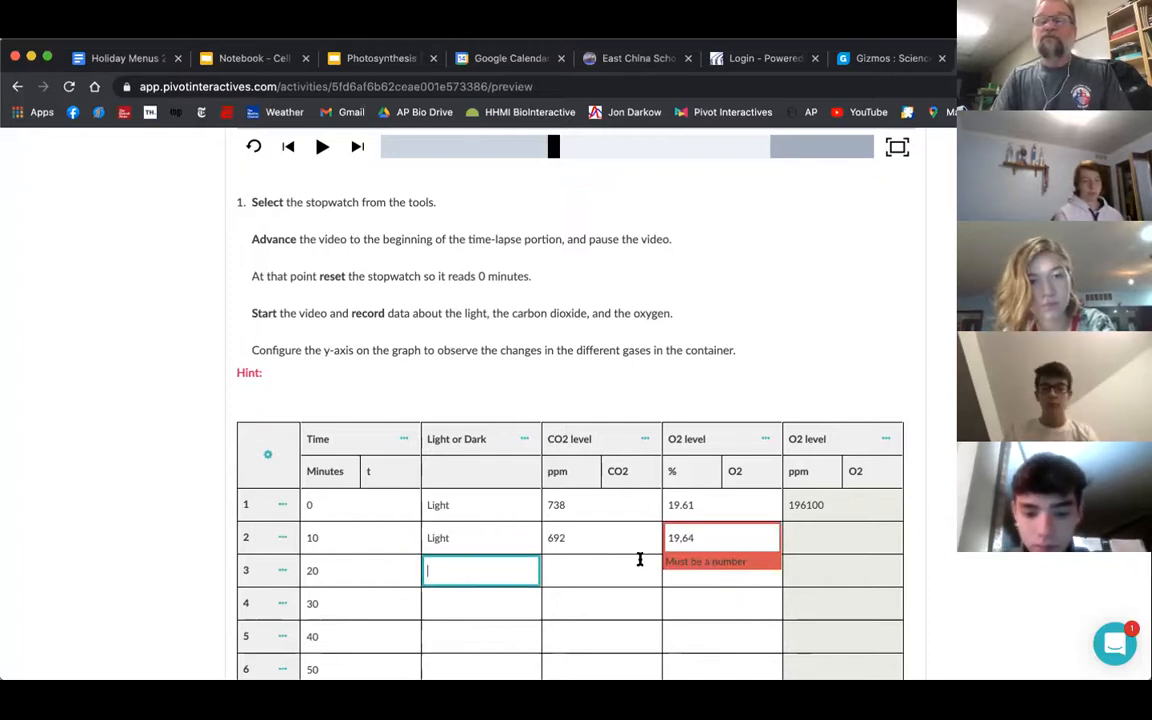
pyautogui.click(678, 538)
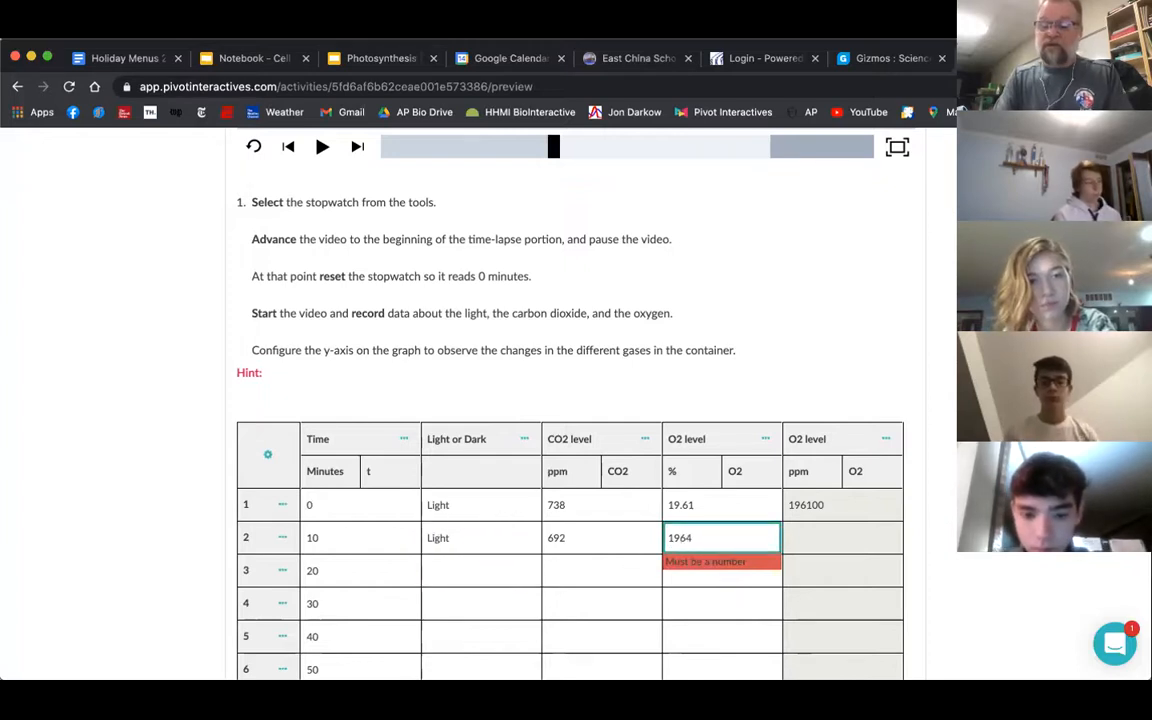
pyautogui.write('.')
pyautogui.click(620, 576)
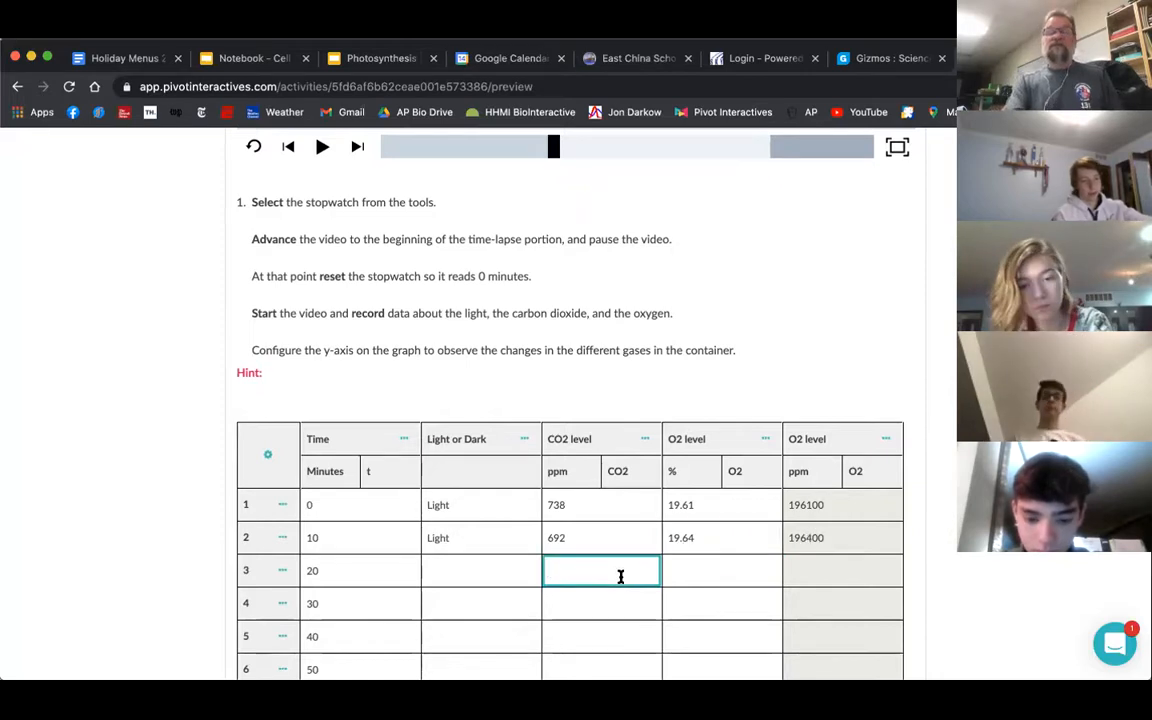
# - Advance the plant video to about 20 minutes on the stopwatch (20.9 m) and pause it there
pyautogui.scroll(-3, 591, 348)
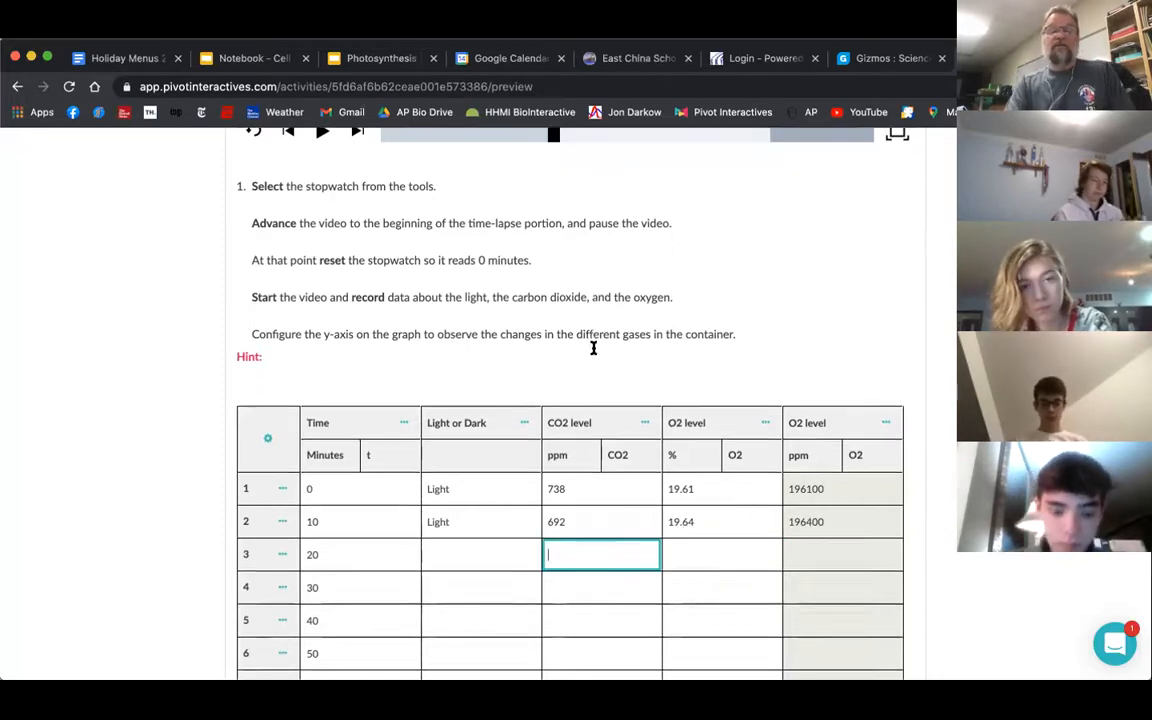
pyautogui.scroll(-2, 591, 350)
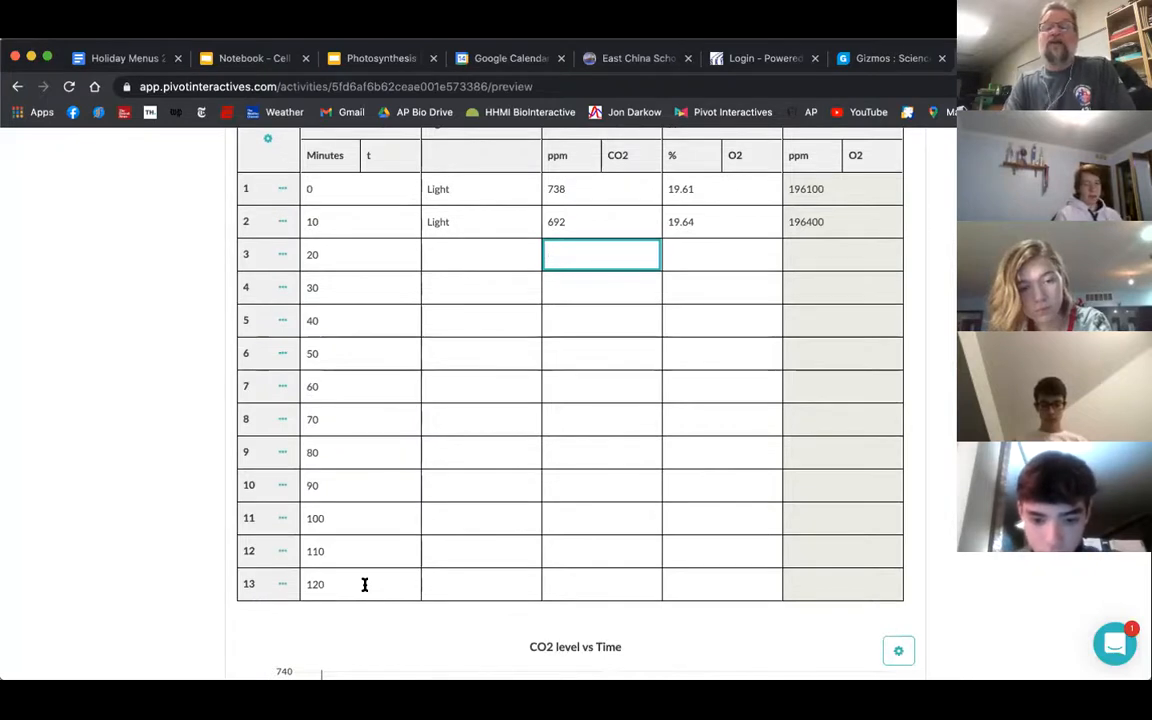
pyautogui.scroll(8, 364, 584)
pyautogui.scroll(3, 350, 580)
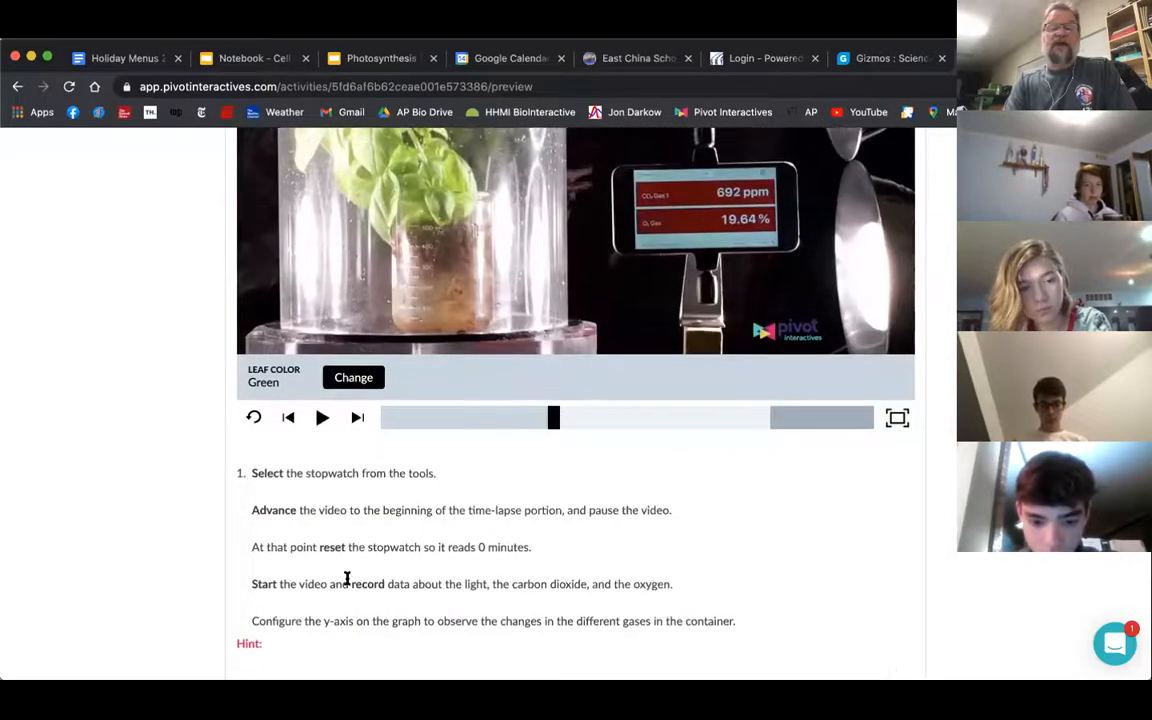
pyautogui.scroll(2, 301, 578)
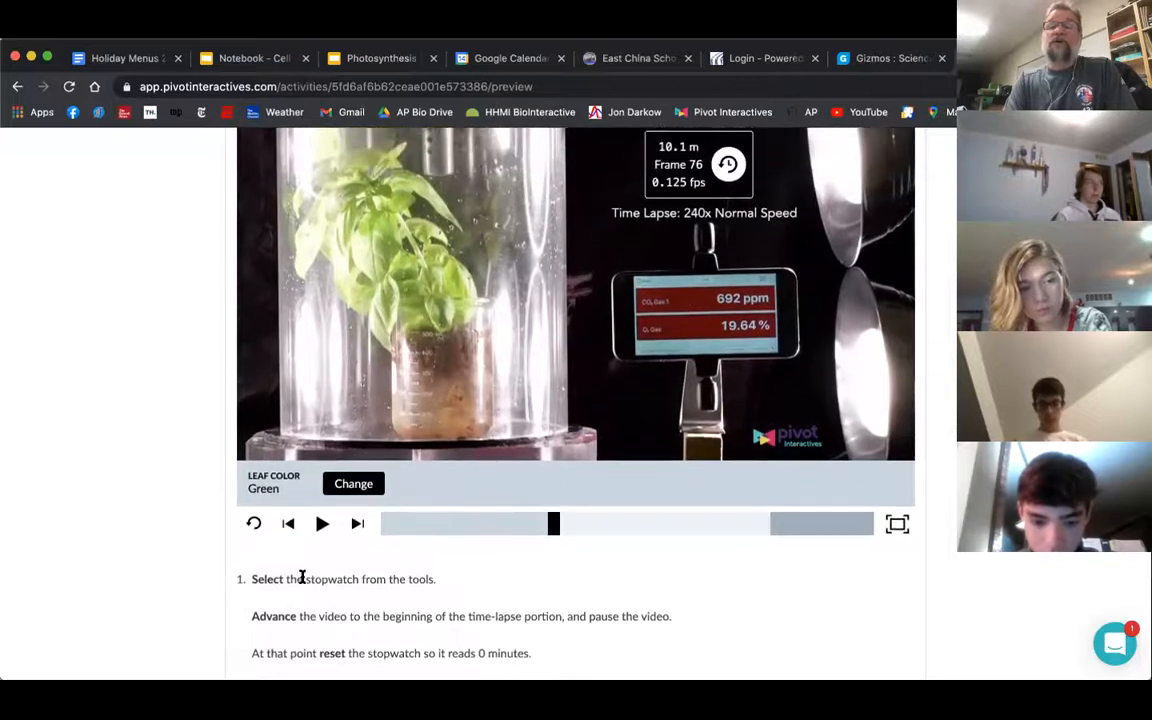
pyautogui.click(322, 557)
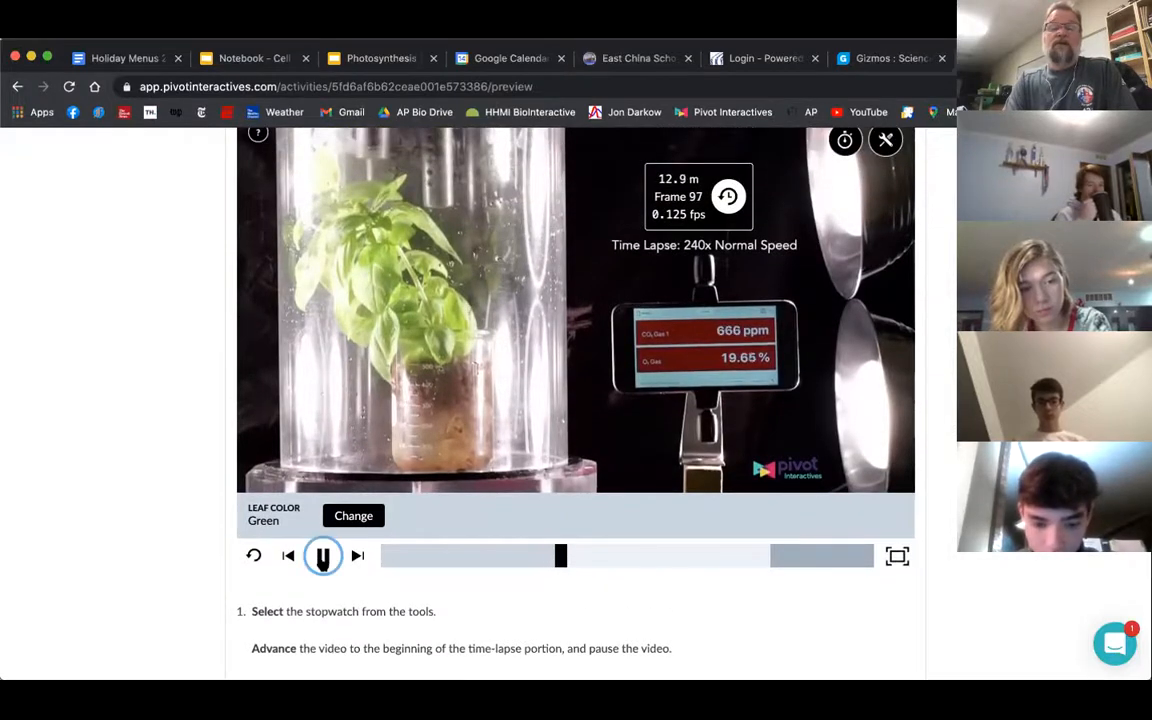
pyautogui.click(322, 557)
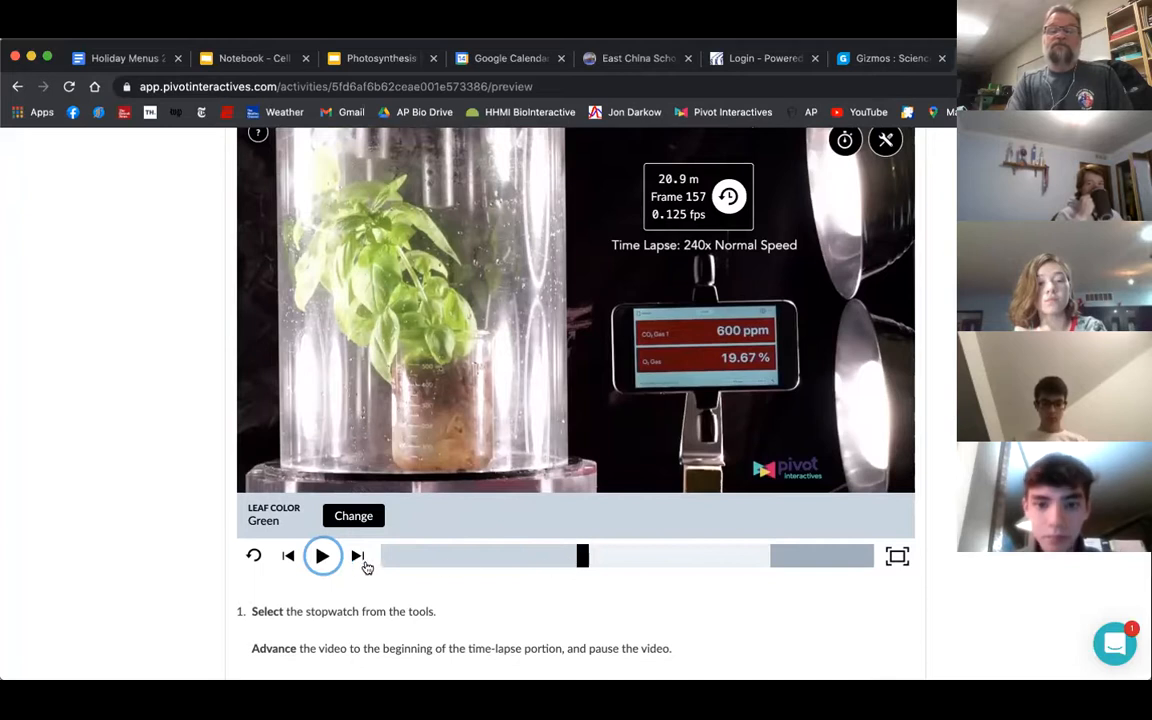
# - Skip the plant video ahead, play it into the dark period, and pause at about 41 minutes (41.3 m)
pyautogui.moveTo(579, 567); pyautogui.dragTo(619, 562)
pyautogui.click(322, 556)
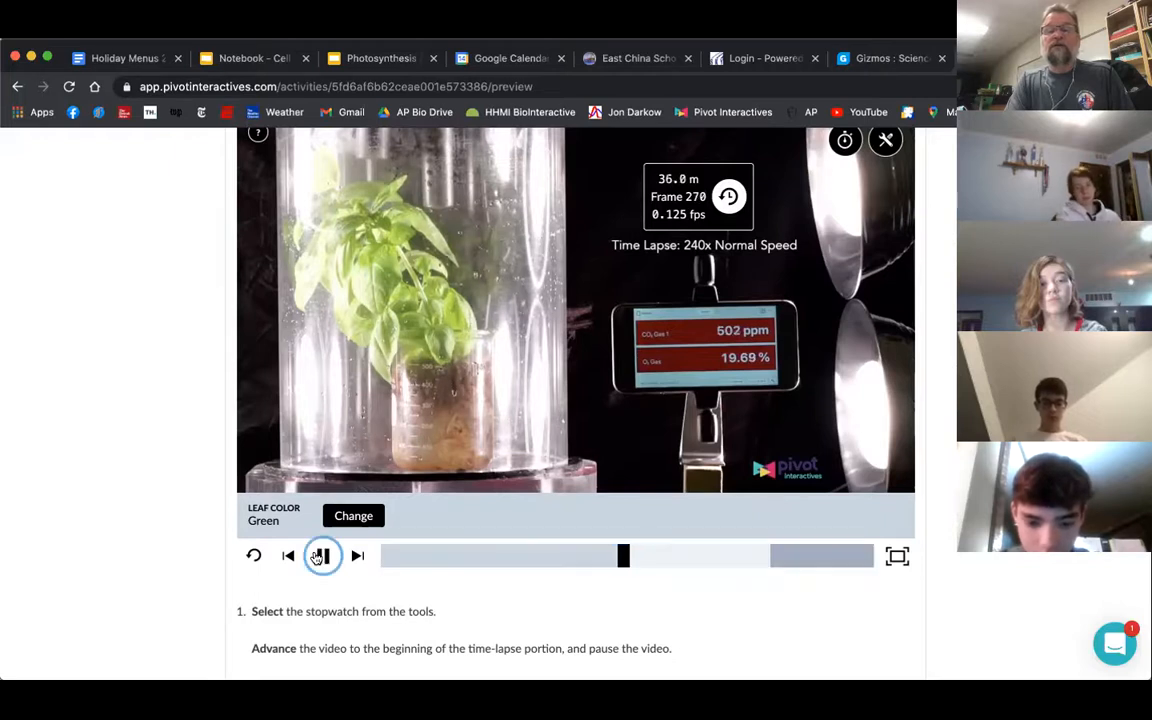
pyautogui.click(316, 564)
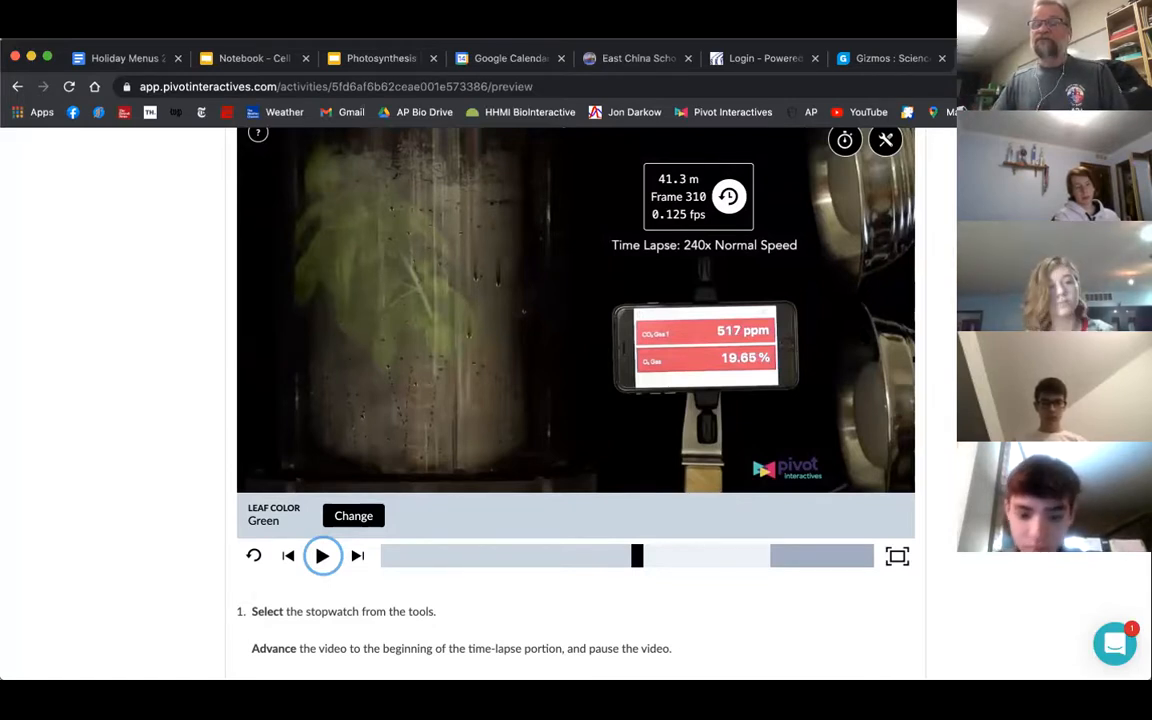
# - Add a second data column entry to the CO2 graph's vertical axis configuration, leave its data unassigned, and close the dialog
pyautogui.scroll(-2, 865, 338)
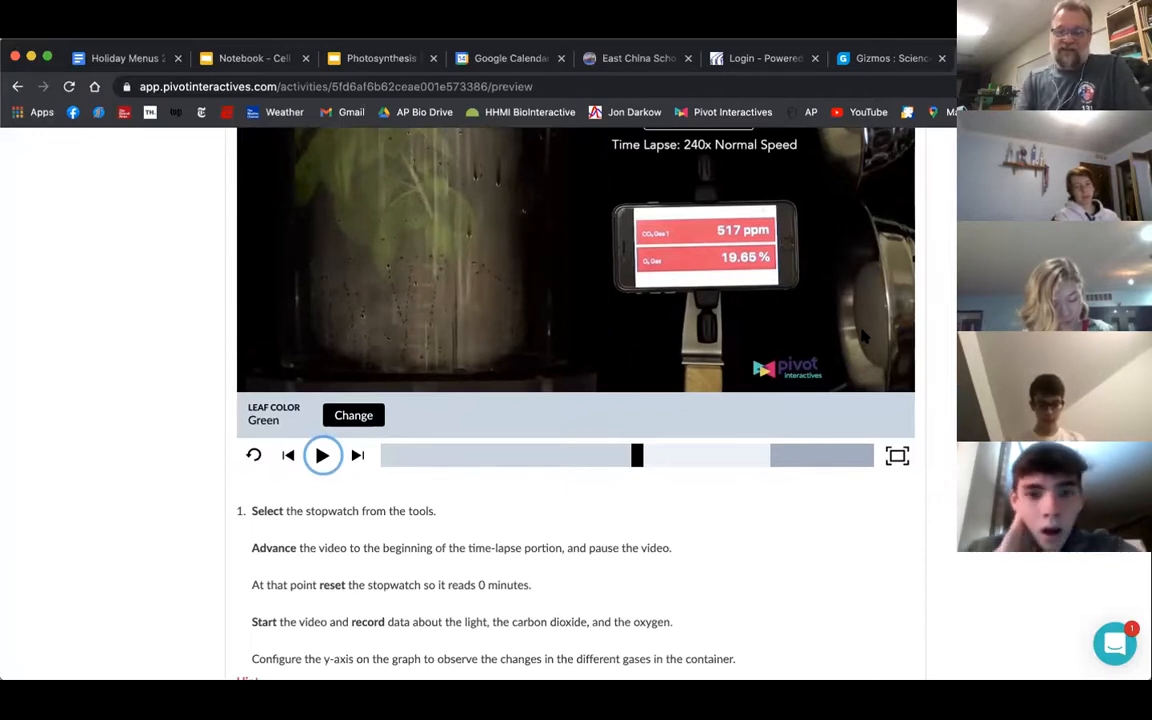
pyautogui.scroll(-14, 865, 338)
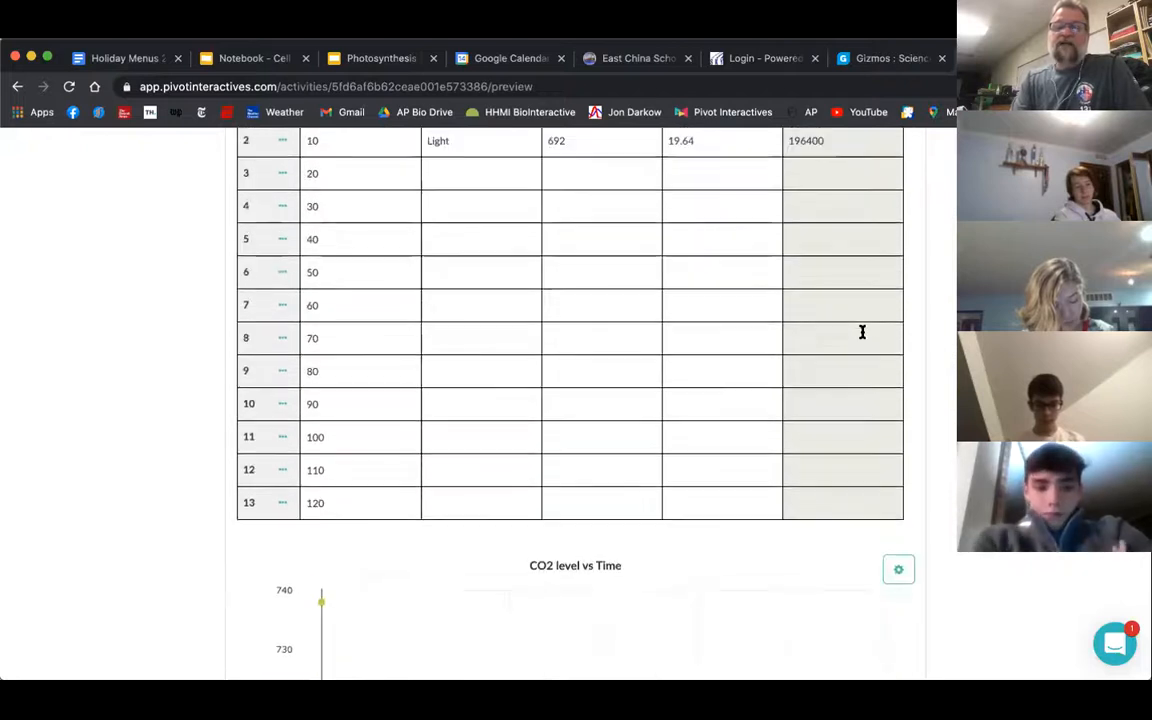
pyautogui.scroll(-7, 862, 332)
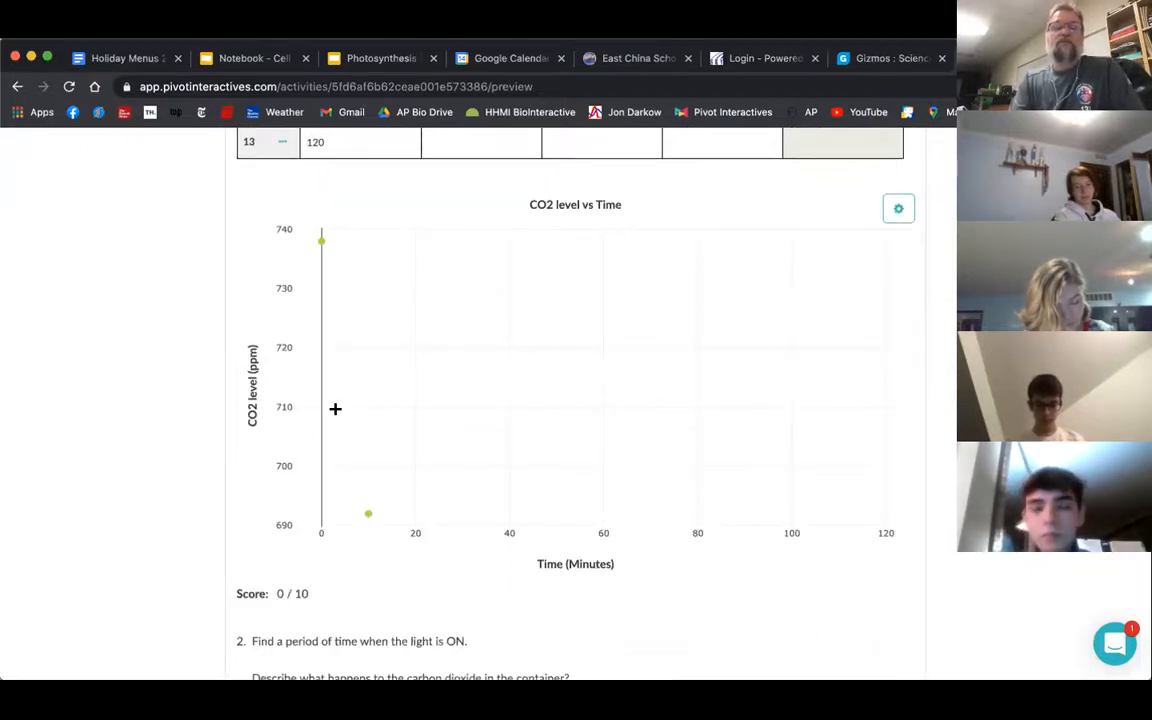
pyautogui.click(251, 391)
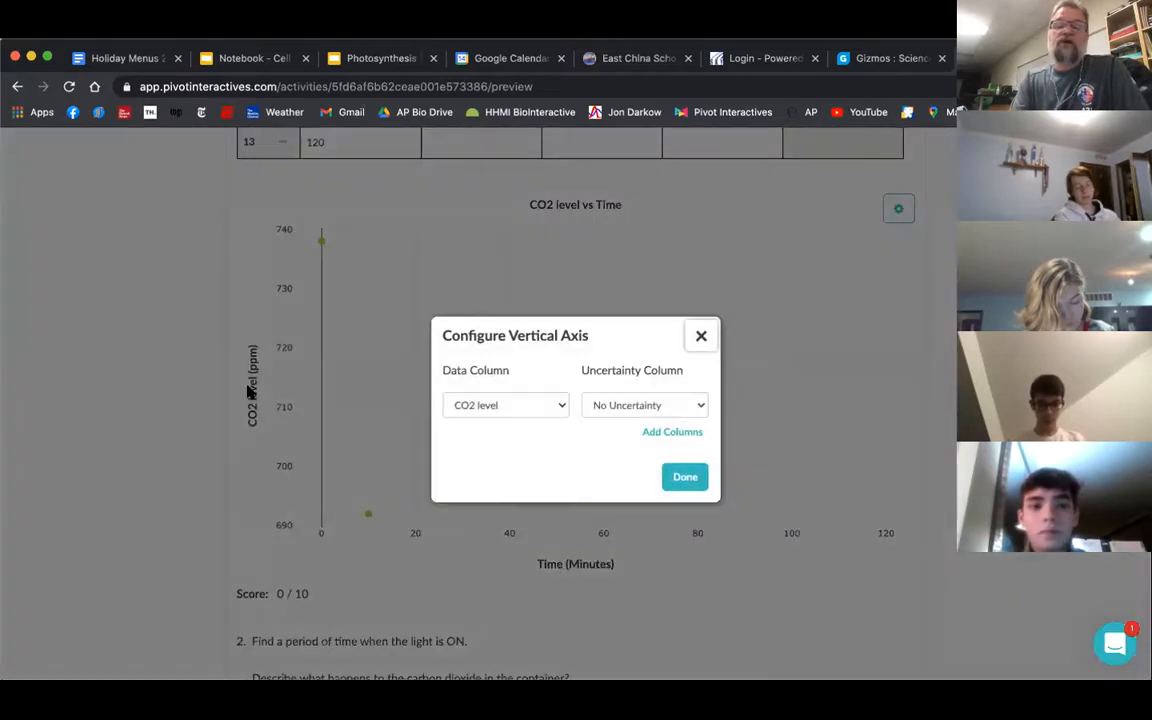
pyautogui.click(676, 432)
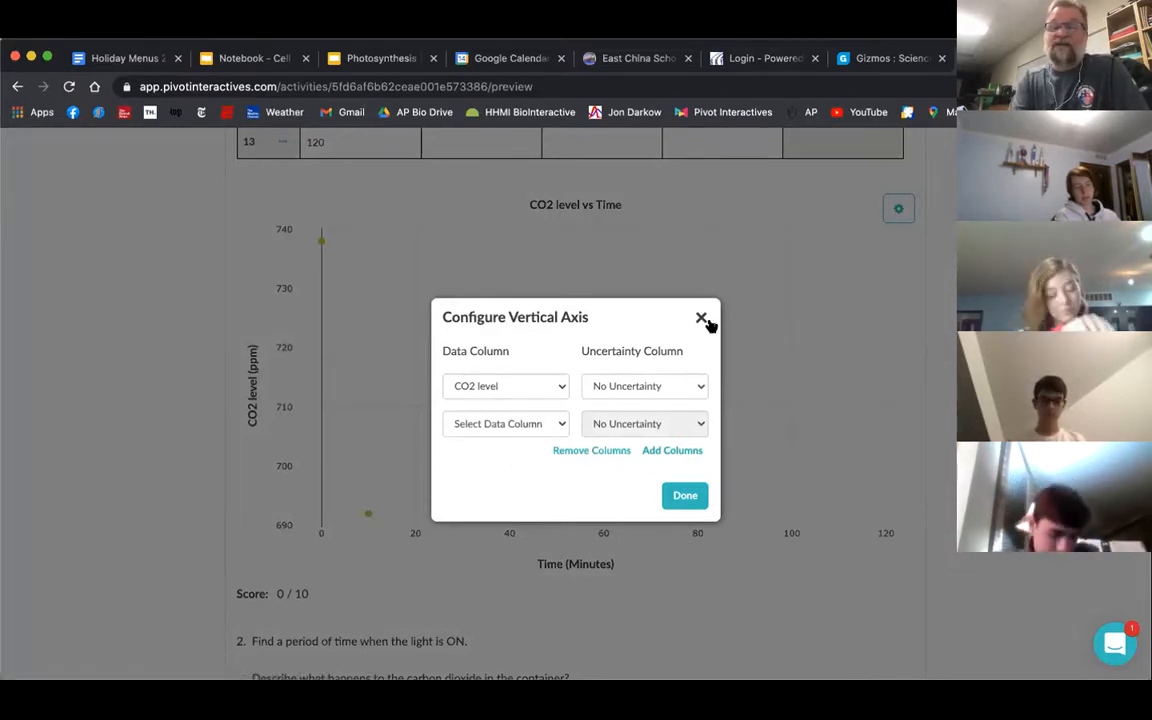
pyautogui.click(685, 493)
# - Look through the remaining Part 1 questions, then expand Part 2 on cellular respiration and examine its questions
pyautogui.scroll(-10, 702, 450)
pyautogui.scroll(-15, 702, 450)
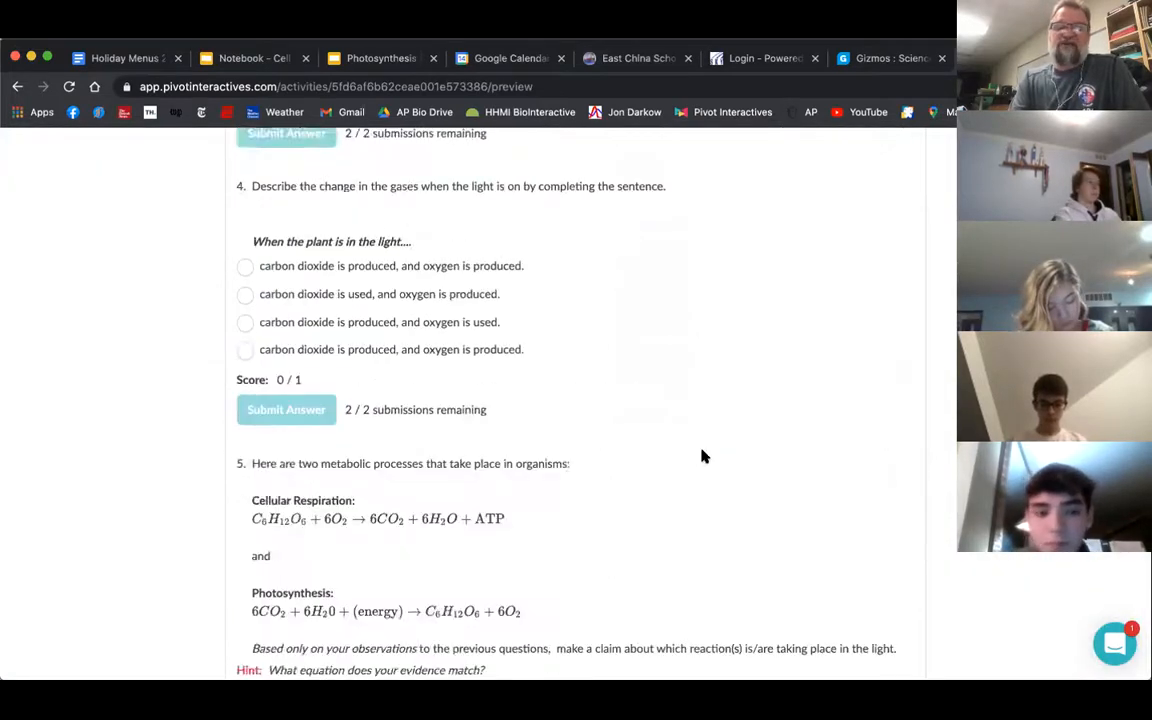
pyautogui.scroll(-20, 702, 450)
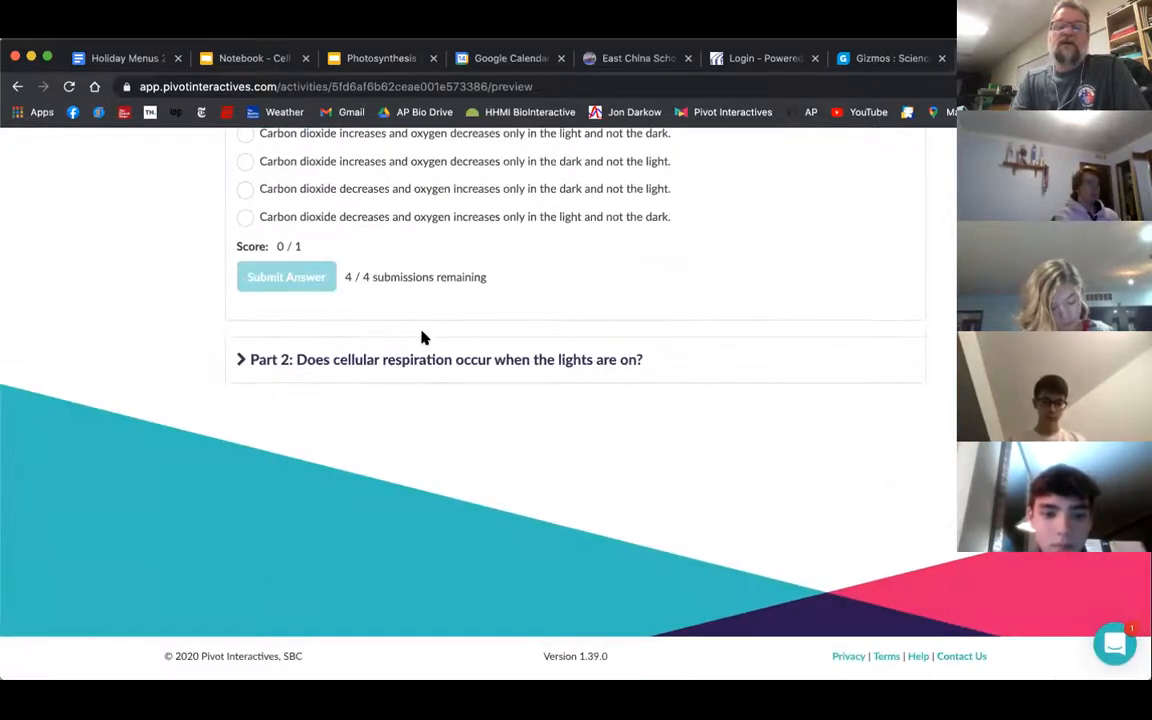
pyautogui.click(426, 363)
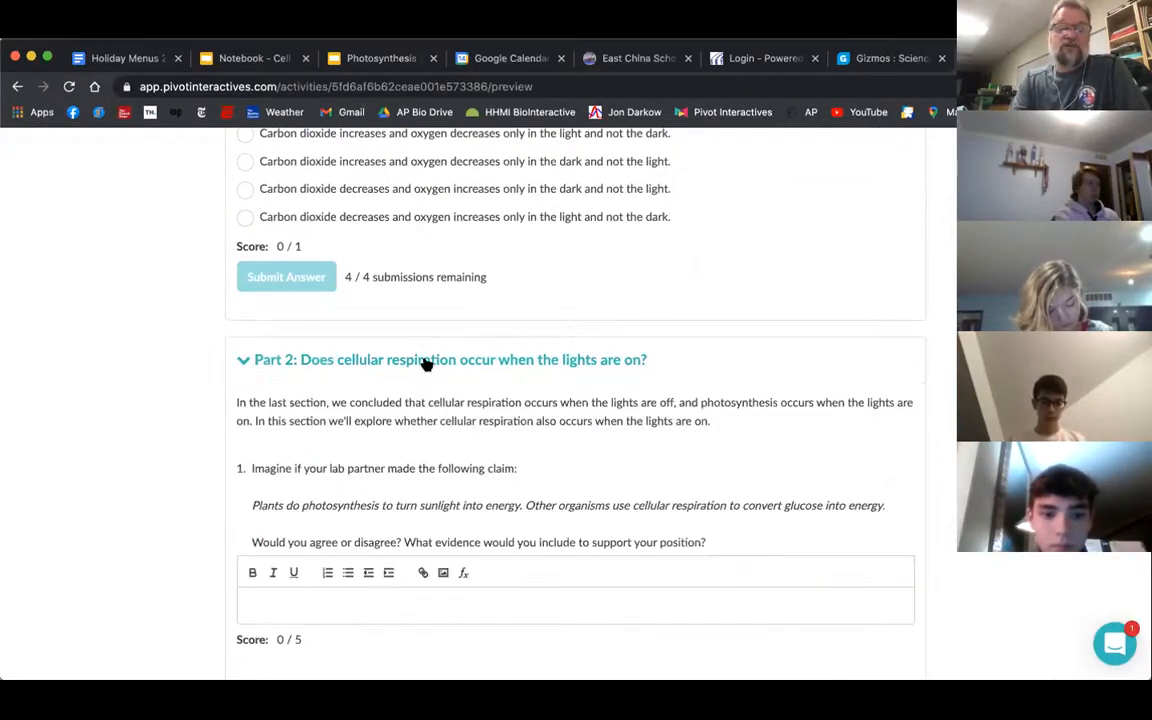
pyautogui.scroll(-5, 426, 364)
pyautogui.scroll(4, 426, 364)
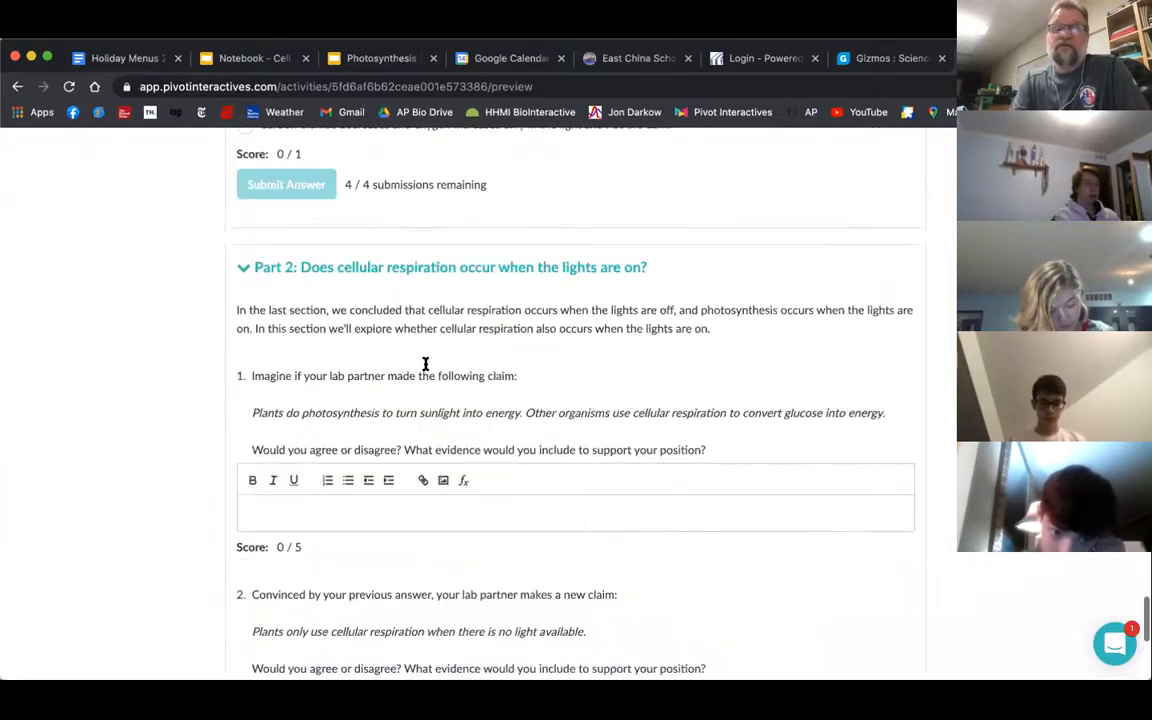
# - Return to the beginning of the Introduction to Photosynthesis activity and end the screen share
pyautogui.scroll(15, 425, 364)
pyautogui.scroll(20, 425, 364)
pyautogui.scroll(20, 424, 375)
pyautogui.scroll(-5, 424, 375)
pyautogui.scroll(8, 424, 378)
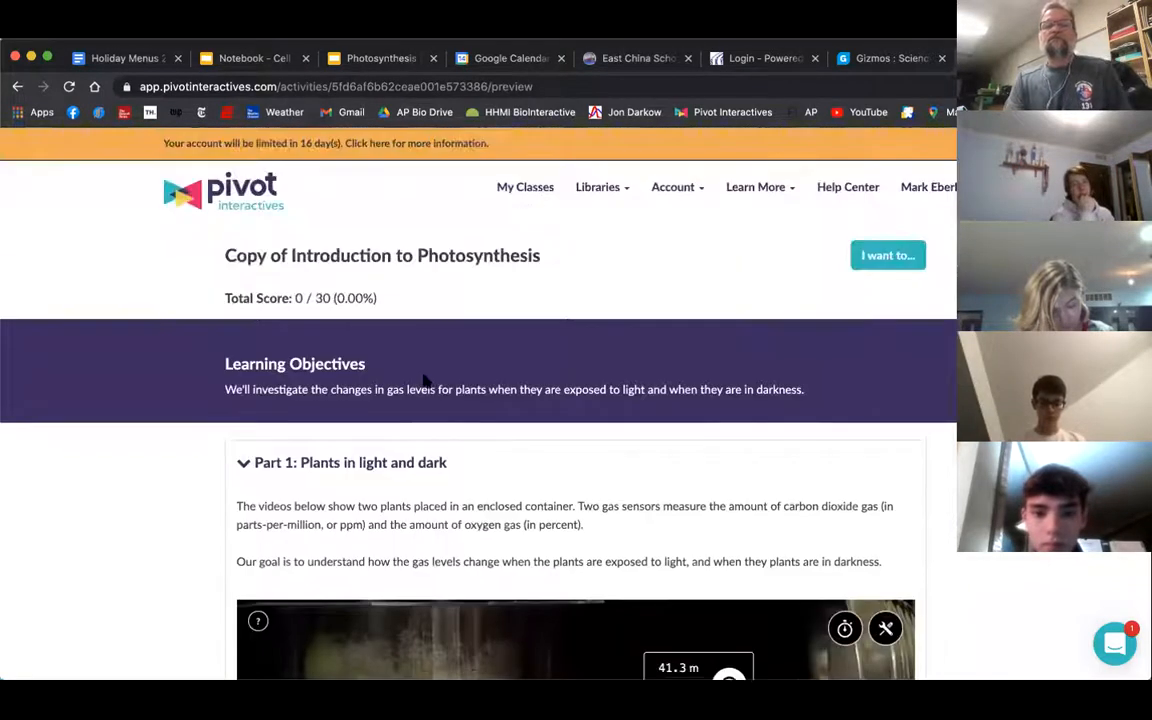
pyautogui.scroll(-1, 424, 378)
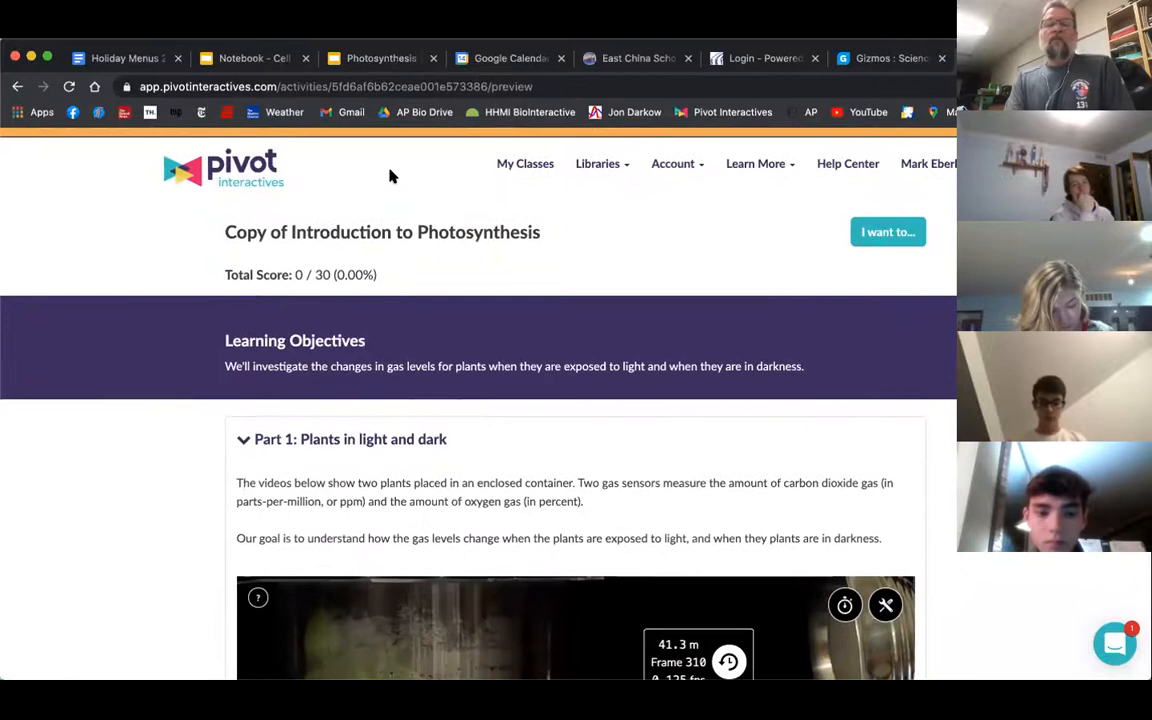
pyautogui.click(510, 108)
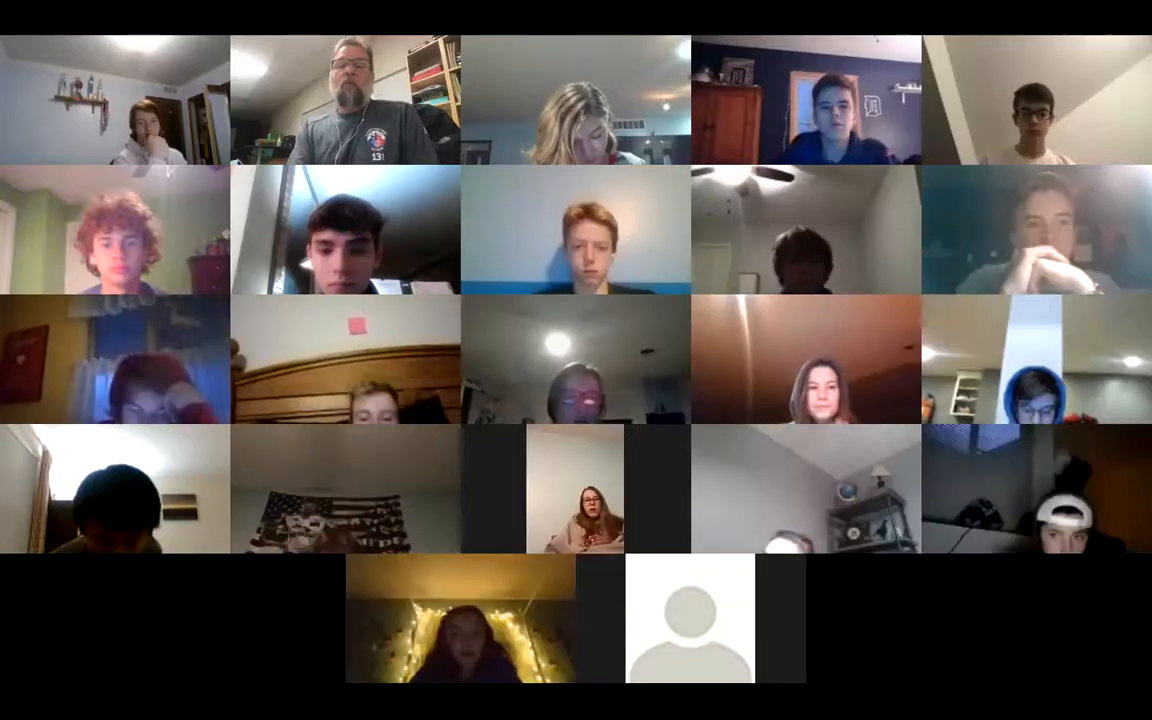